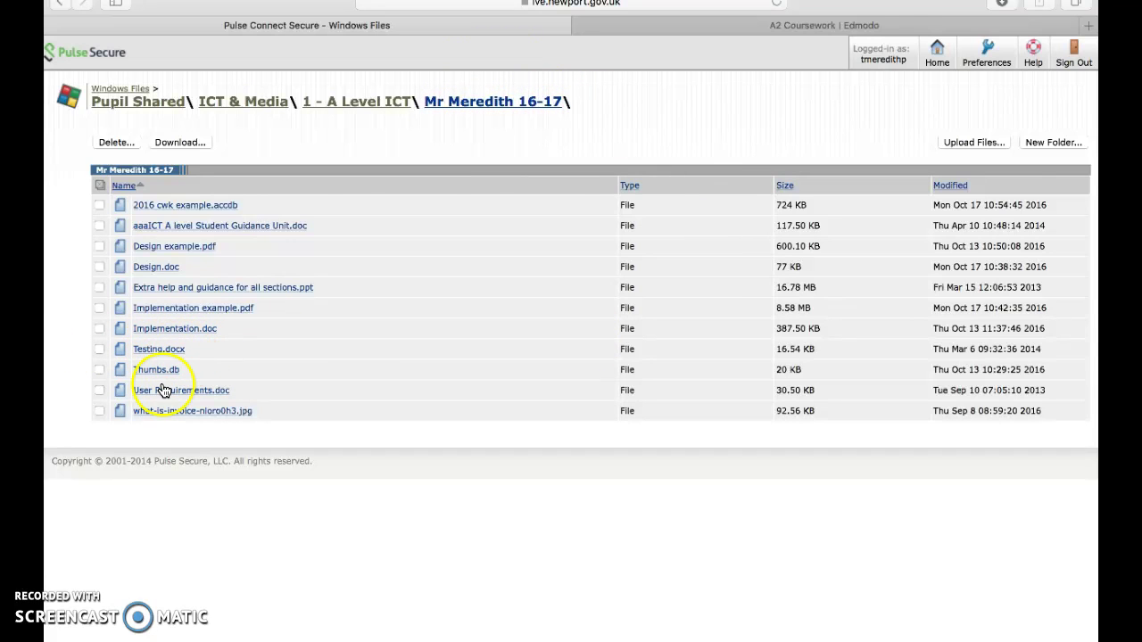
Open the downloaded Testing-2.docx in Word and show it full screen from its first page.
click(1001, 7)
click(811, 73)
double_click(811, 71)
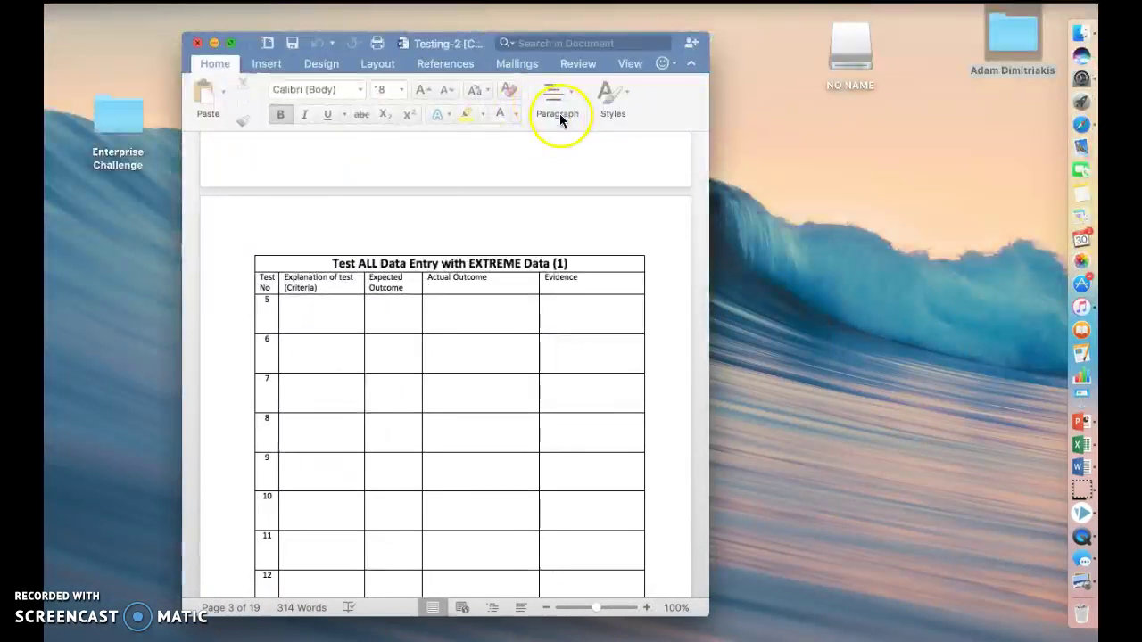
click(233, 44)
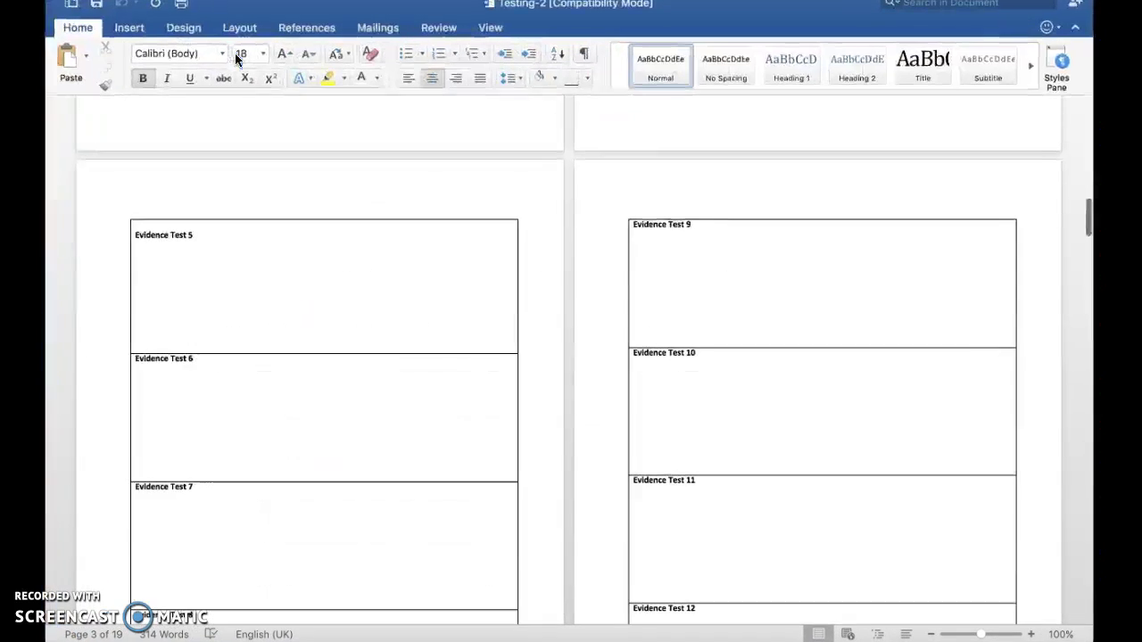
scroll(452, 194, up, 5)
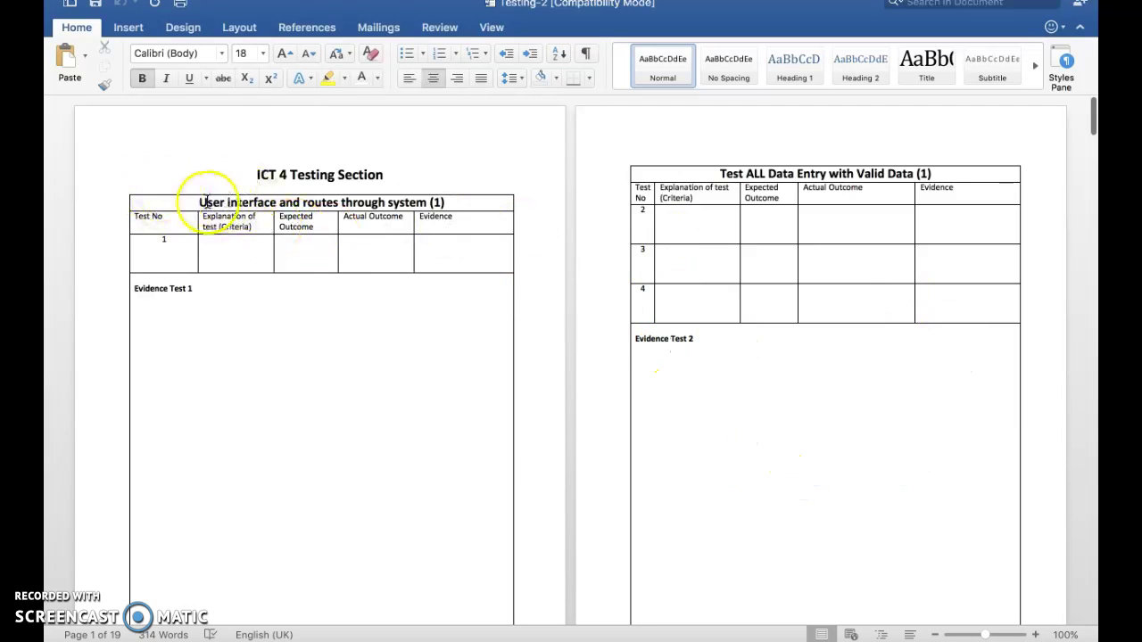
Review the blank testing template down to the query types listed in the Test all Six Queries table.
drag(720, 173, 895, 173)
click(768, 276)
scroll(767, 274, down, 12)
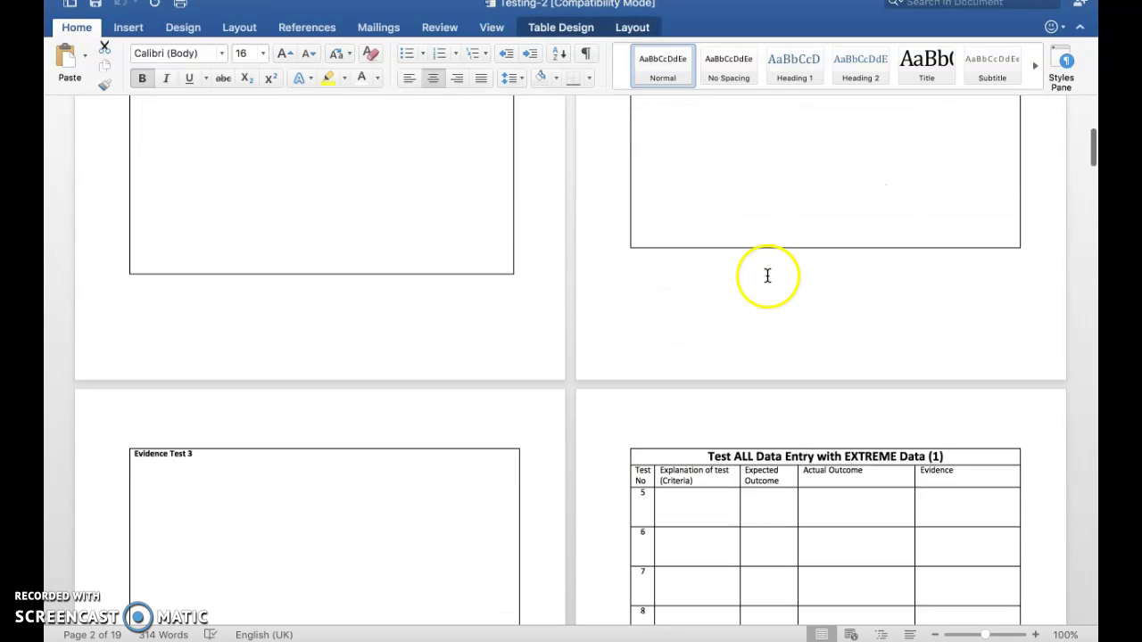
scroll(766, 278, down, 15)
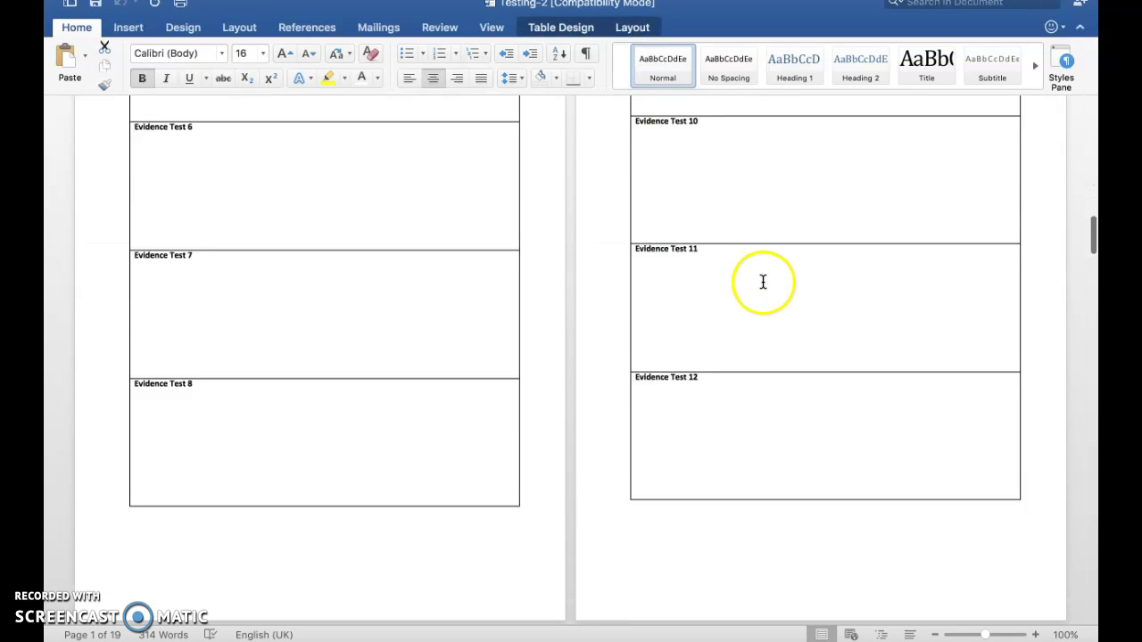
scroll(762, 282, down, 12)
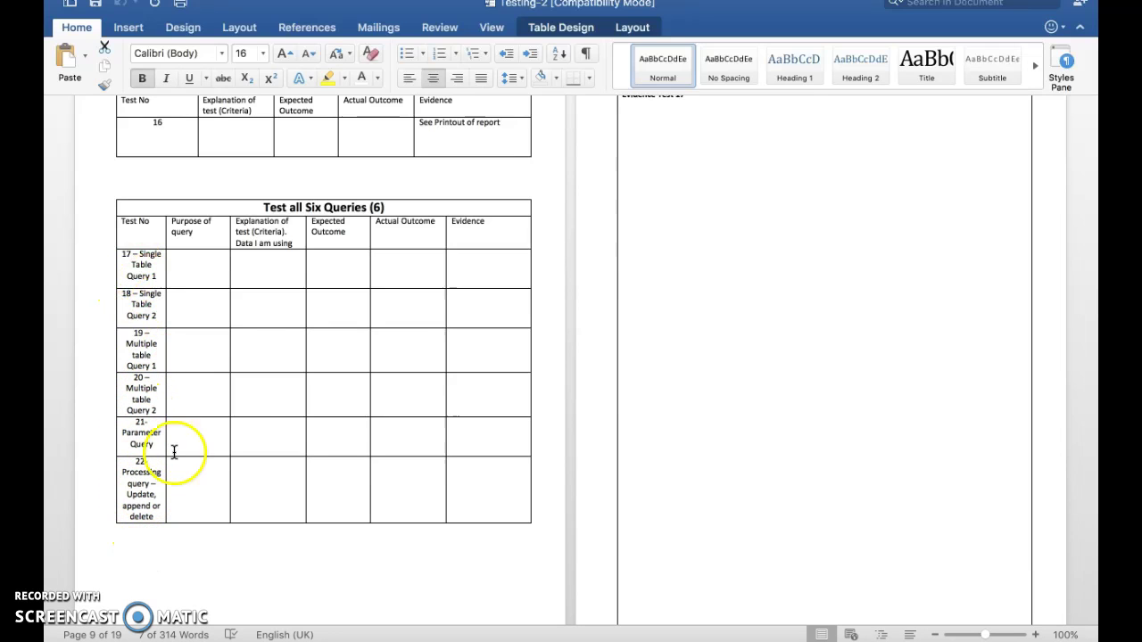
click(150, 278)
drag(148, 275, 133, 304)
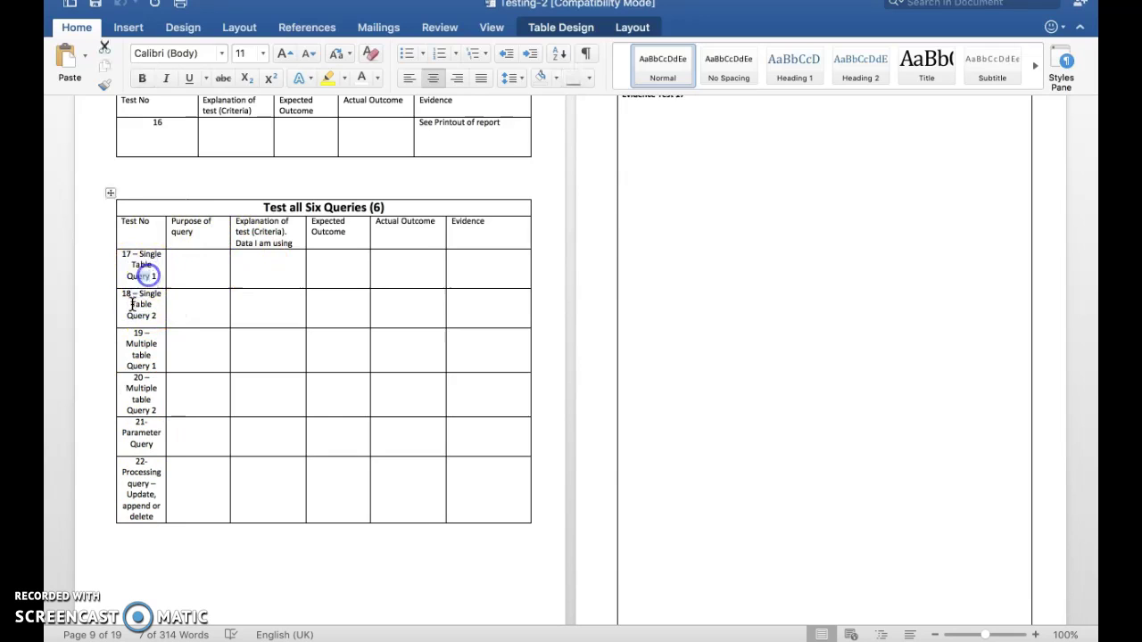
drag(158, 362, 143, 355)
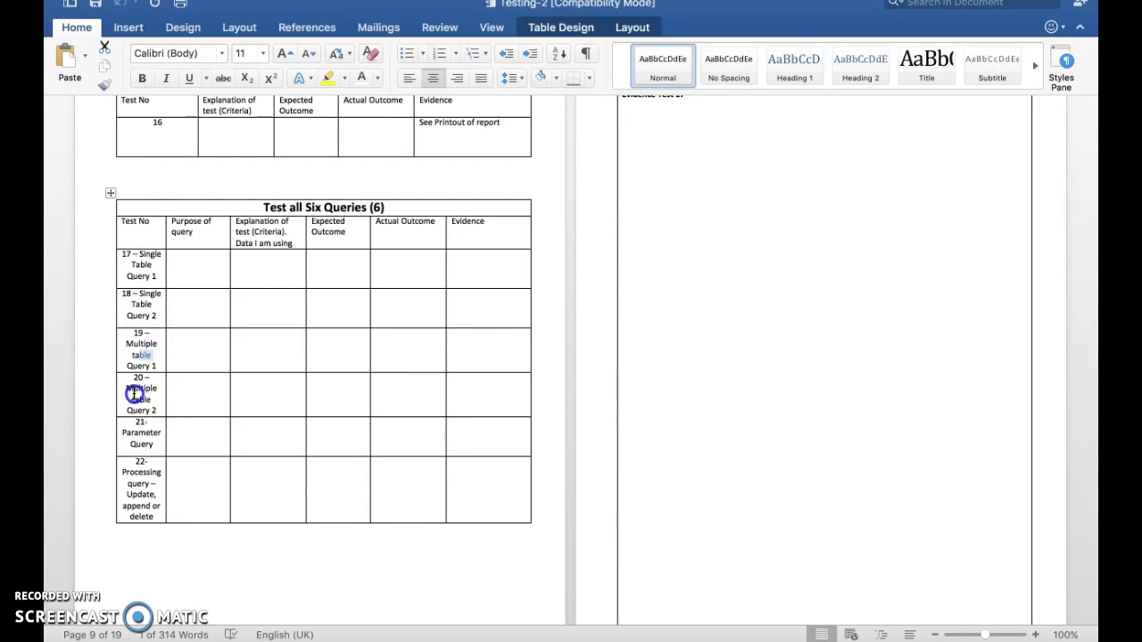
drag(131, 451, 141, 451)
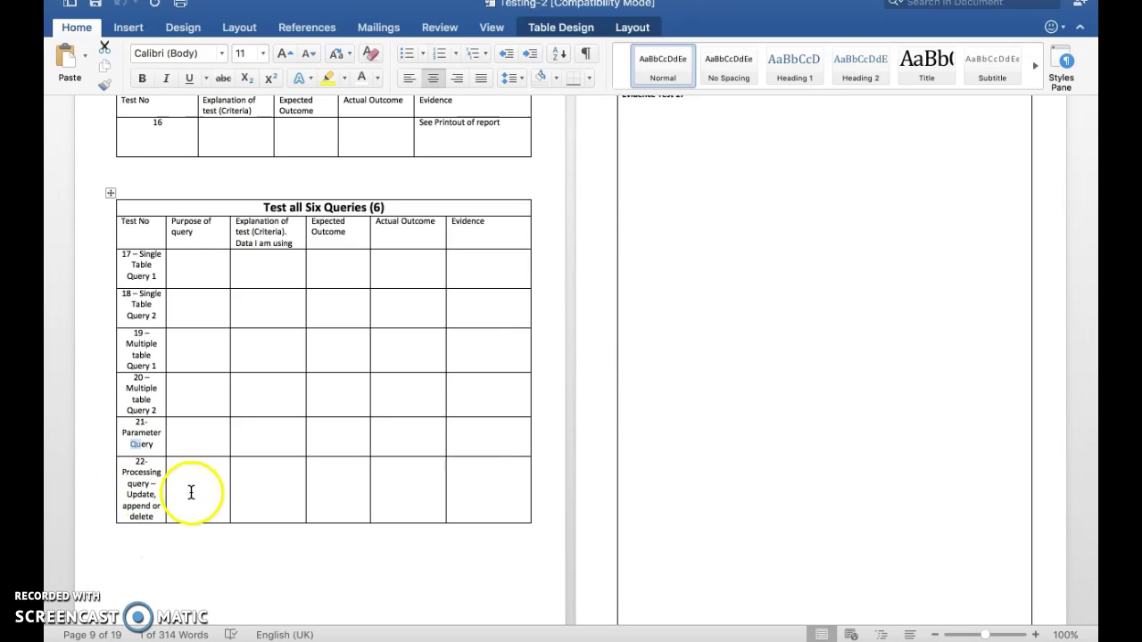
scroll(505, 261, up, 2)
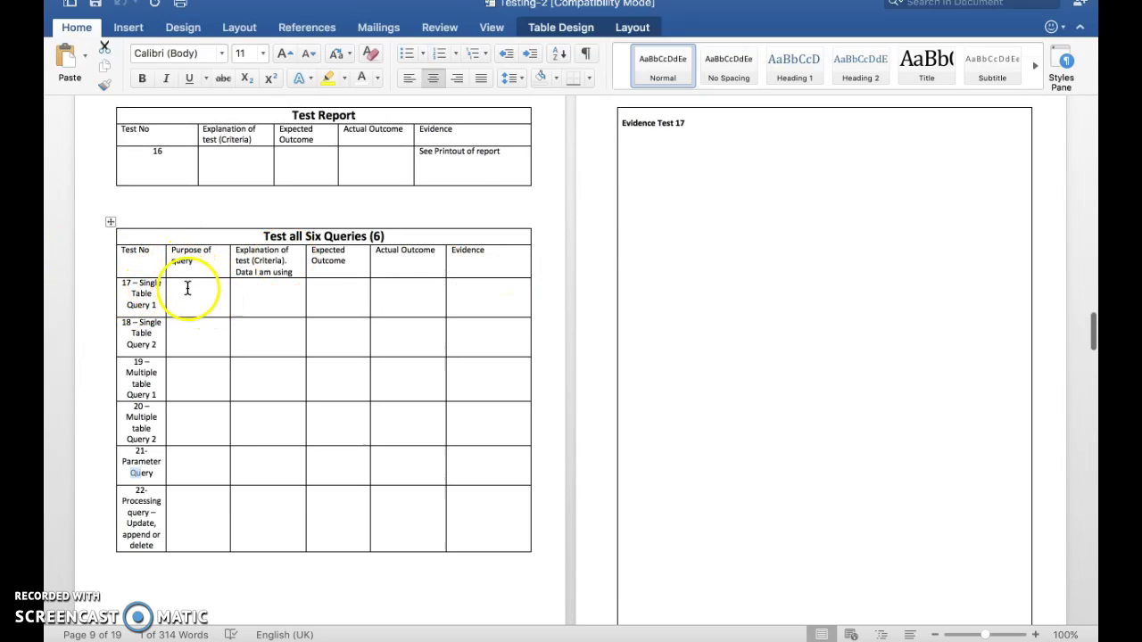
Go through the purpose, explanation, expected outcome, actual outcome and evidence cells of the Test 17 row in the blank queries table.
click(258, 306)
click(319, 297)
click(386, 296)
click(458, 284)
click(411, 289)
click(337, 297)
click(266, 294)
click(186, 295)
click(265, 295)
click(280, 297)
click(182, 306)
click(187, 302)
click(291, 297)
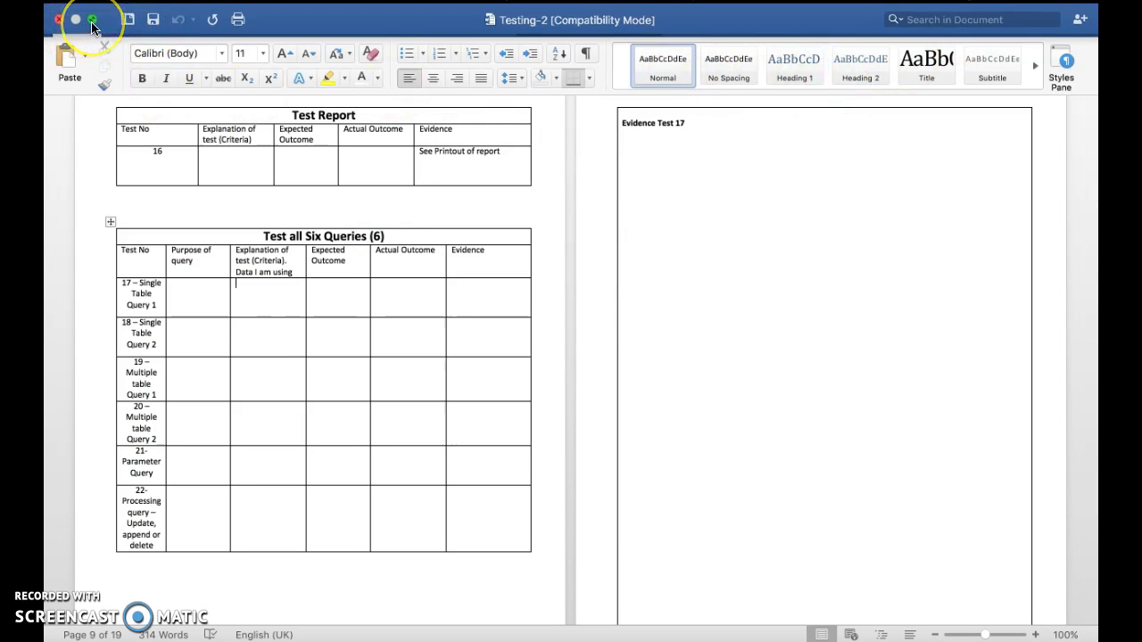
Close the blank template, switch to Safari and open the downloaded Testing2.docx full screen in Word.
click(59, 20)
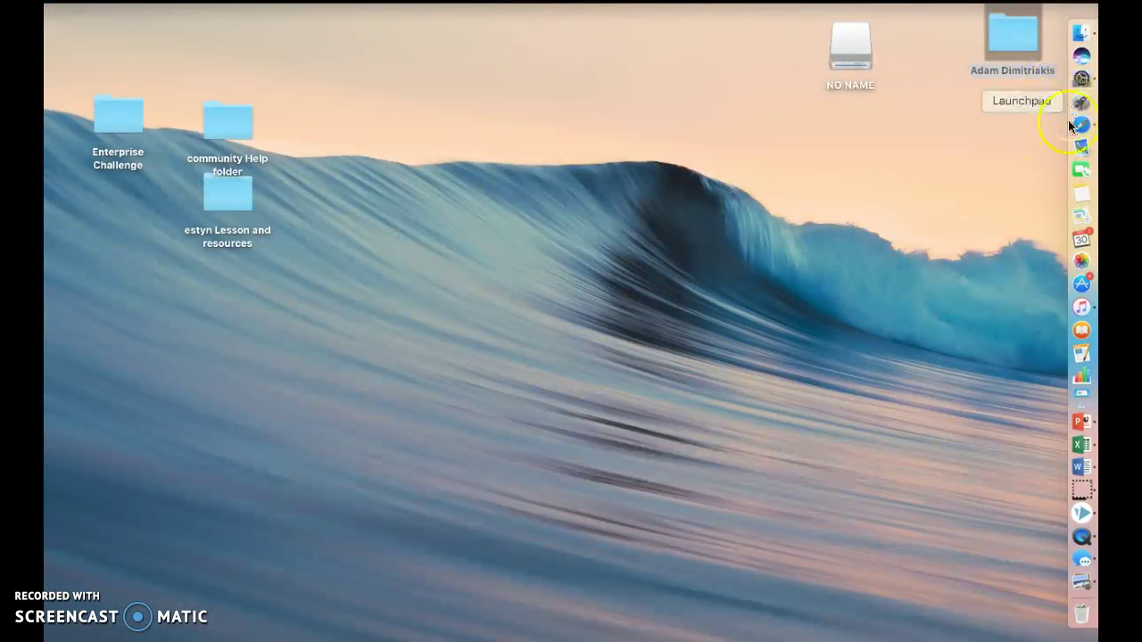
click(1083, 124)
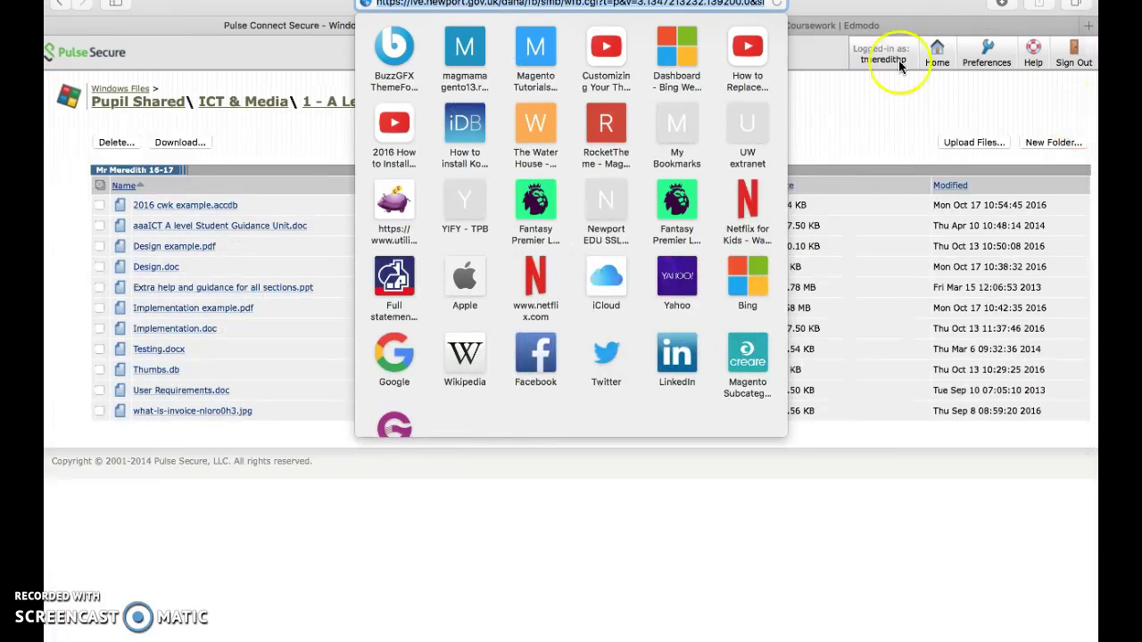
click(1066, 111)
click(1001, 7)
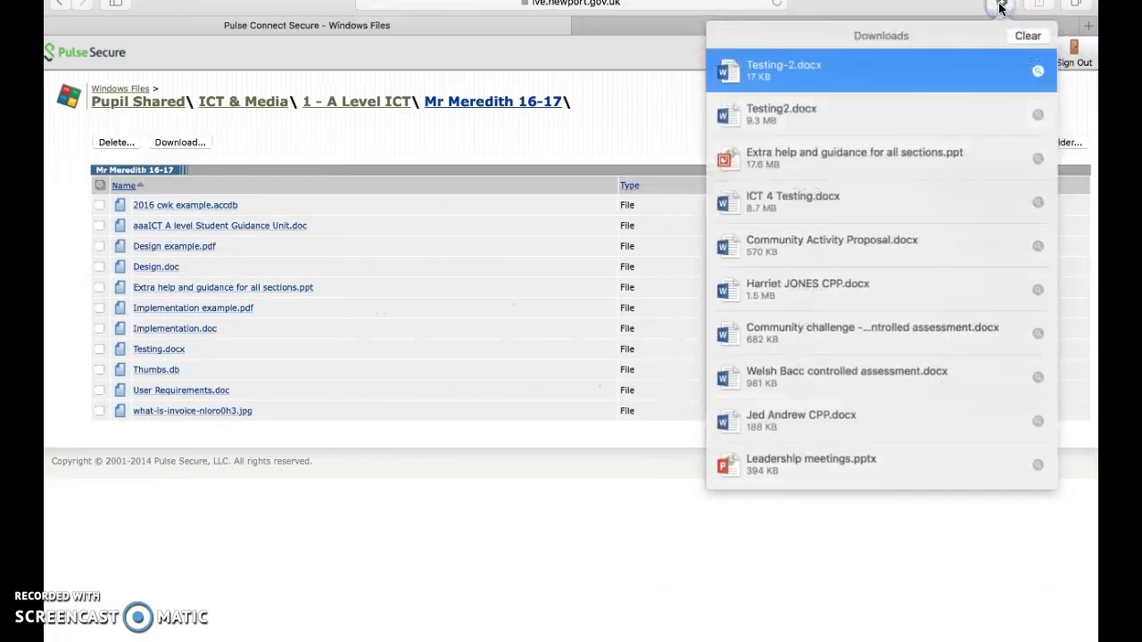
double_click(799, 114)
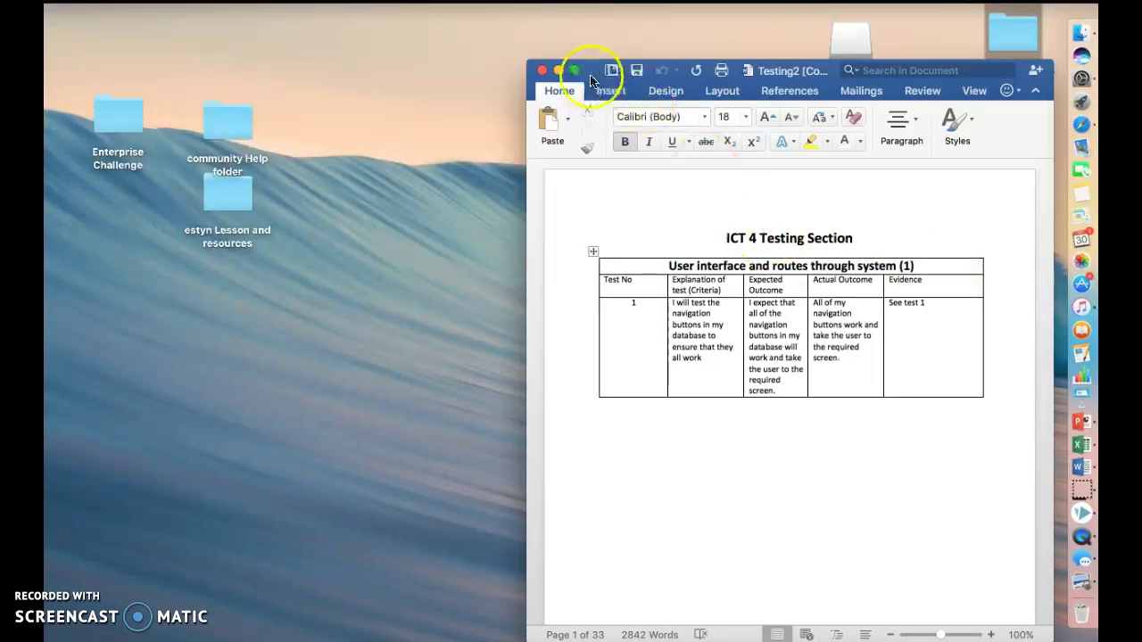
click(577, 71)
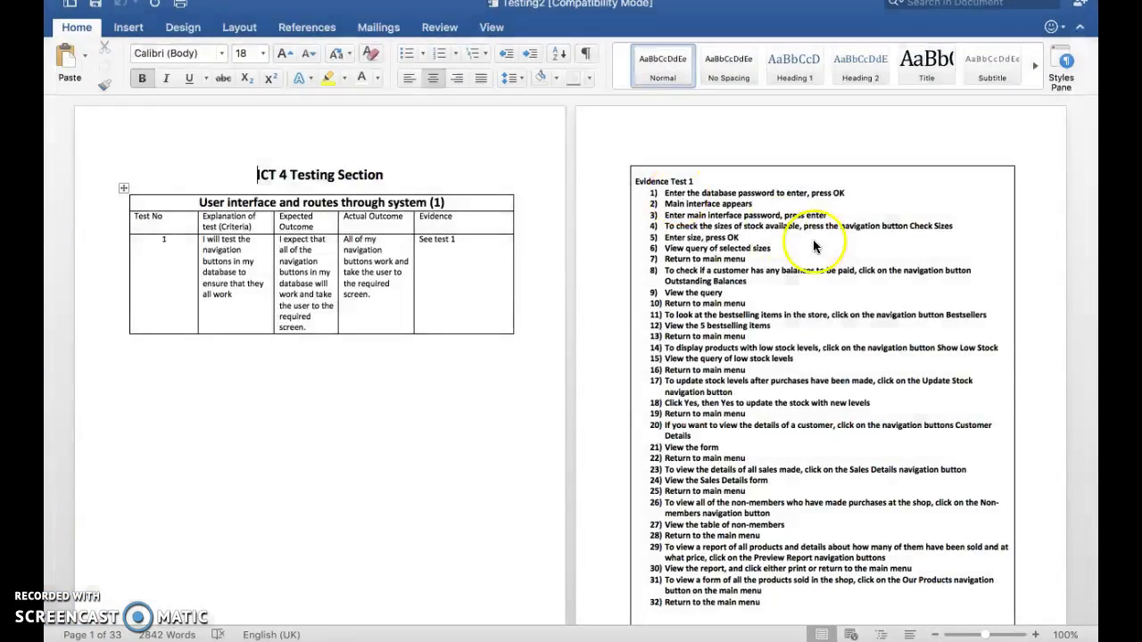
Look through the completed testing example from Evidence Test 1 down to the Test all Six Queries table.
scroll(792, 270, down, 5)
scroll(791, 271, down, 8)
scroll(790, 273, up, 10)
scroll(784, 279, up, 4)
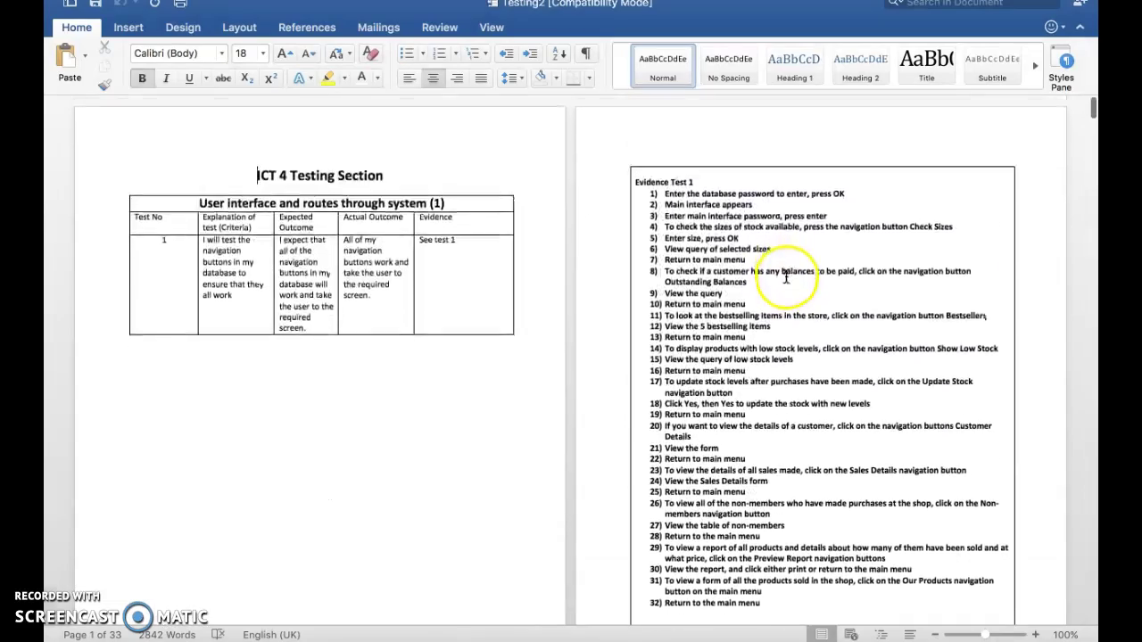
scroll(784, 278, down, 10)
scroll(783, 282, down, 8)
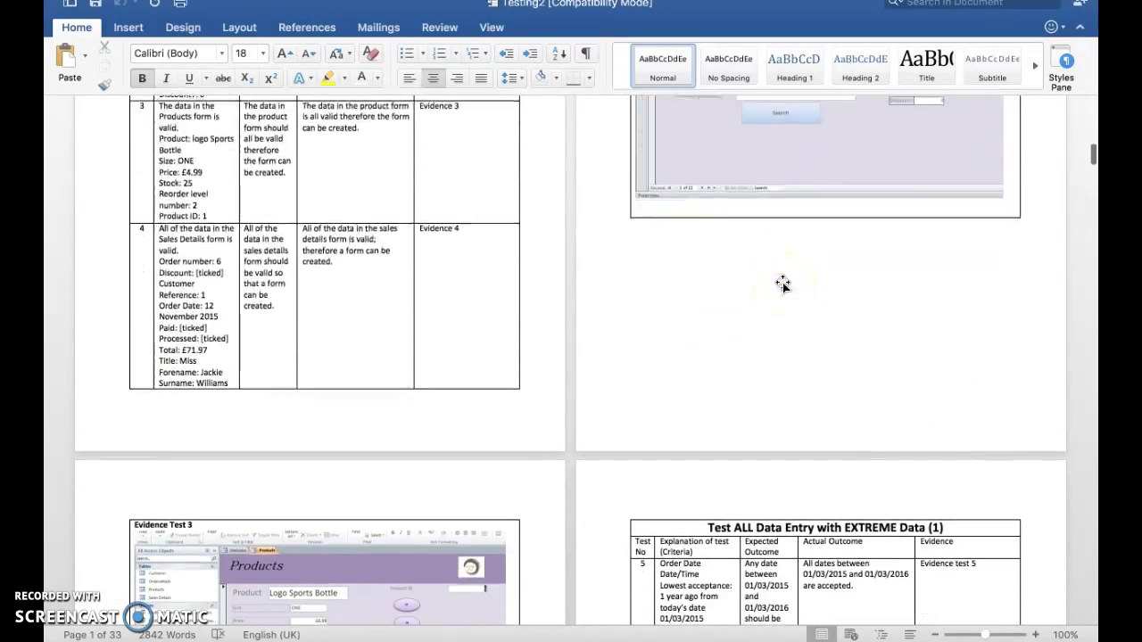
scroll(786, 282, down, 20)
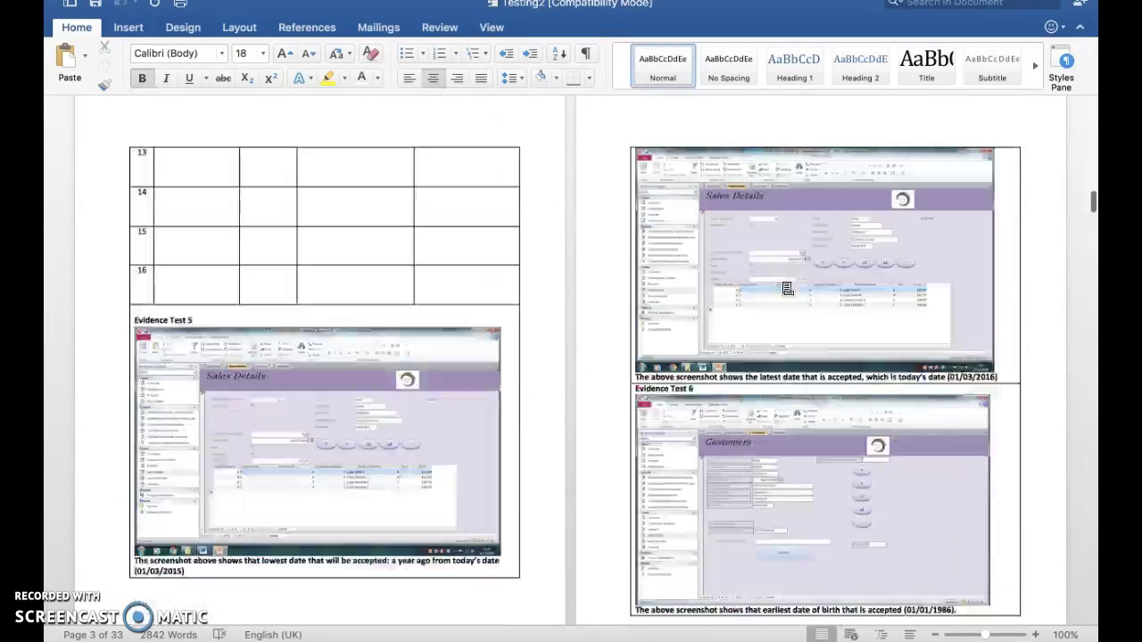
scroll(783, 284, down, 20)
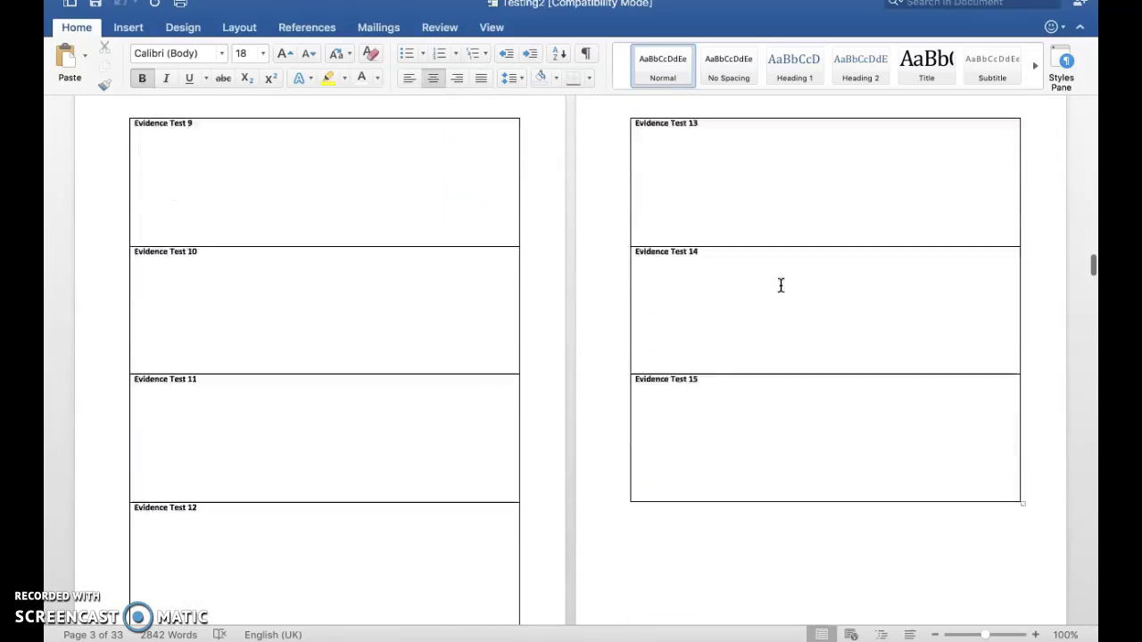
scroll(785, 284, down, 15)
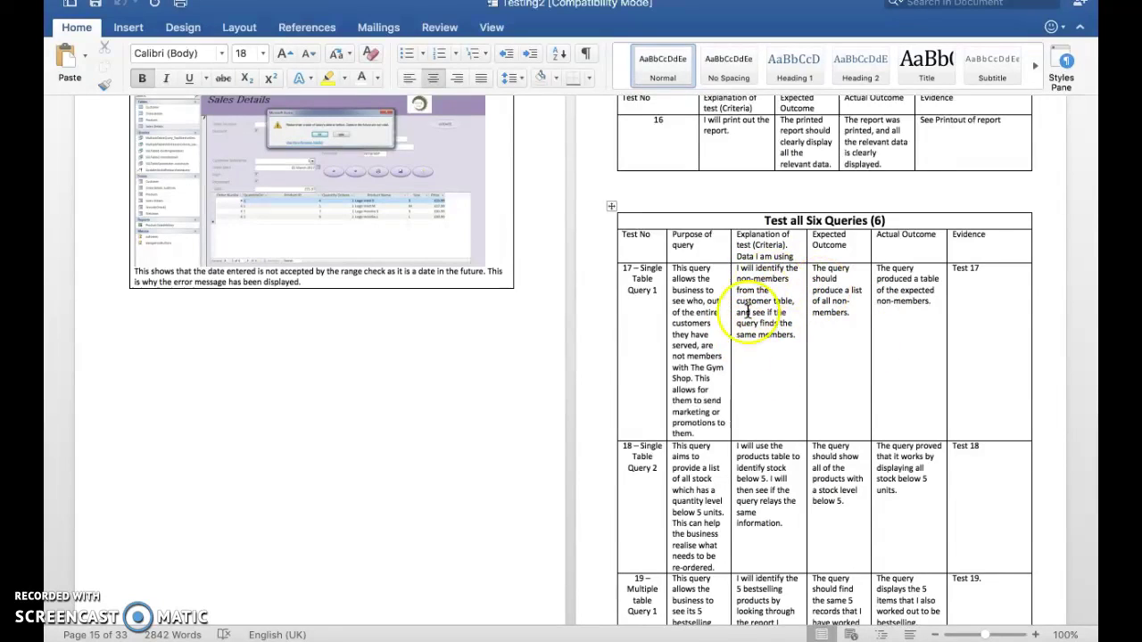
Add "This should find 6 records" as a separate line in the Expected Outcome of Test 17, with correct spelling.
scroll(741, 339, up, 1)
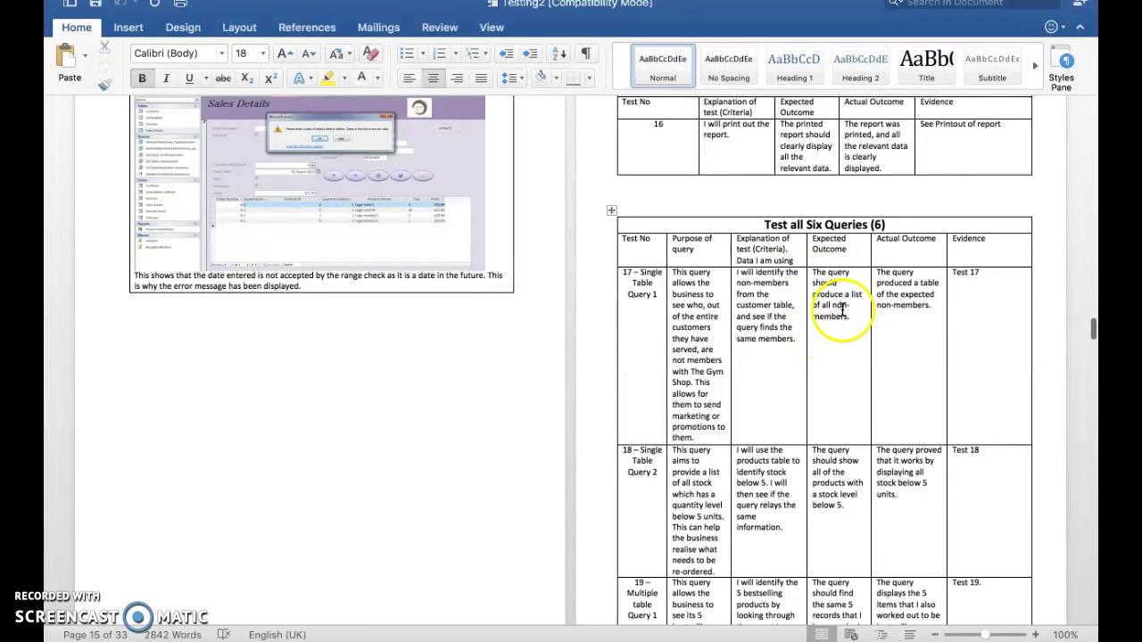
scroll(823, 408, down, 1)
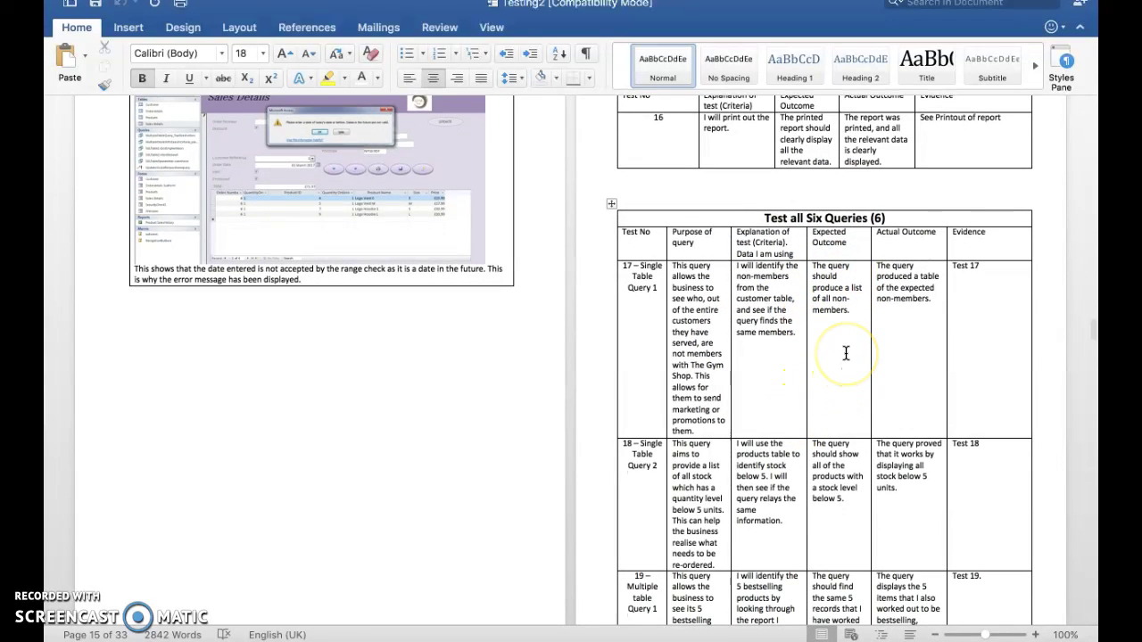
click(850, 309)
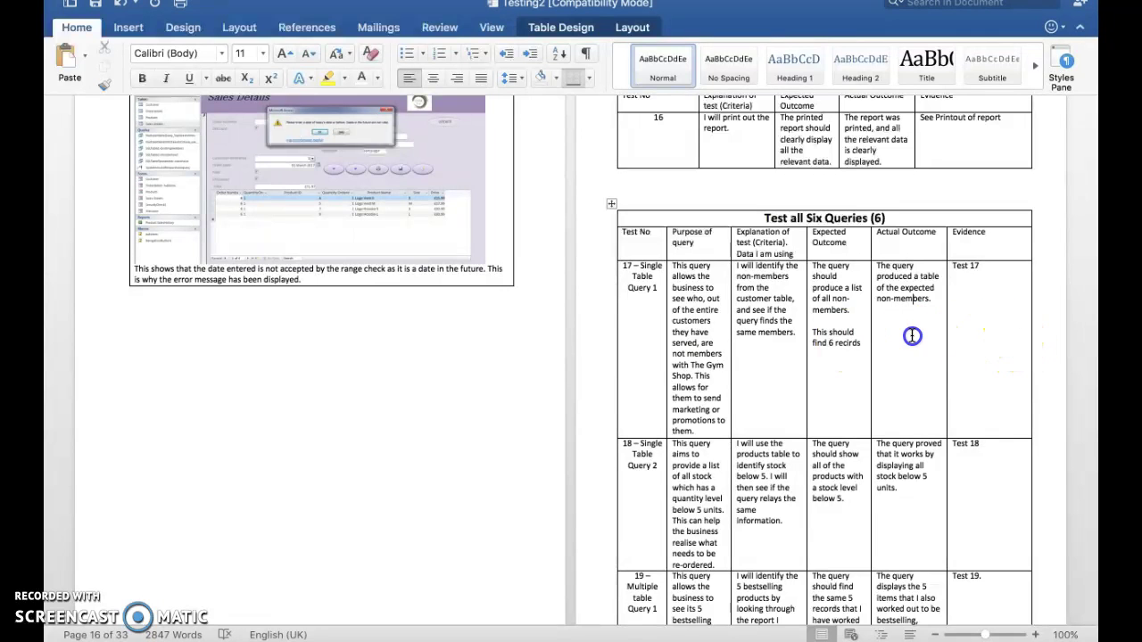
right_click(851, 345)
click(901, 356)
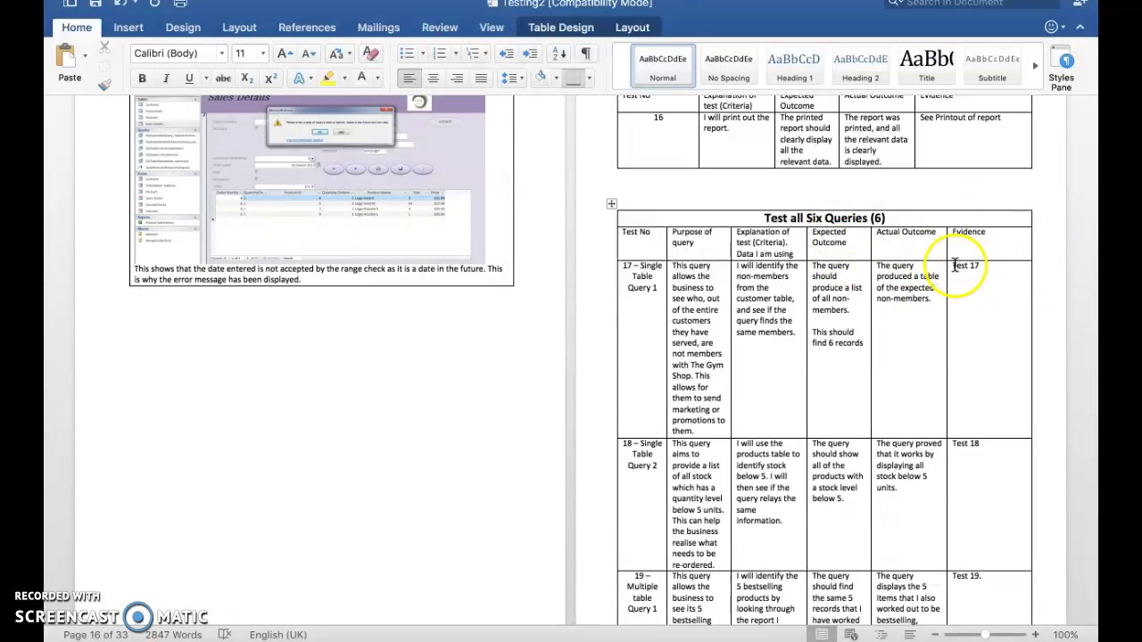
Check the Evidence Test 17 screenshots and change the number of expected records in Test 17's Expected Outcome to 5.
scroll(843, 312, down, 1)
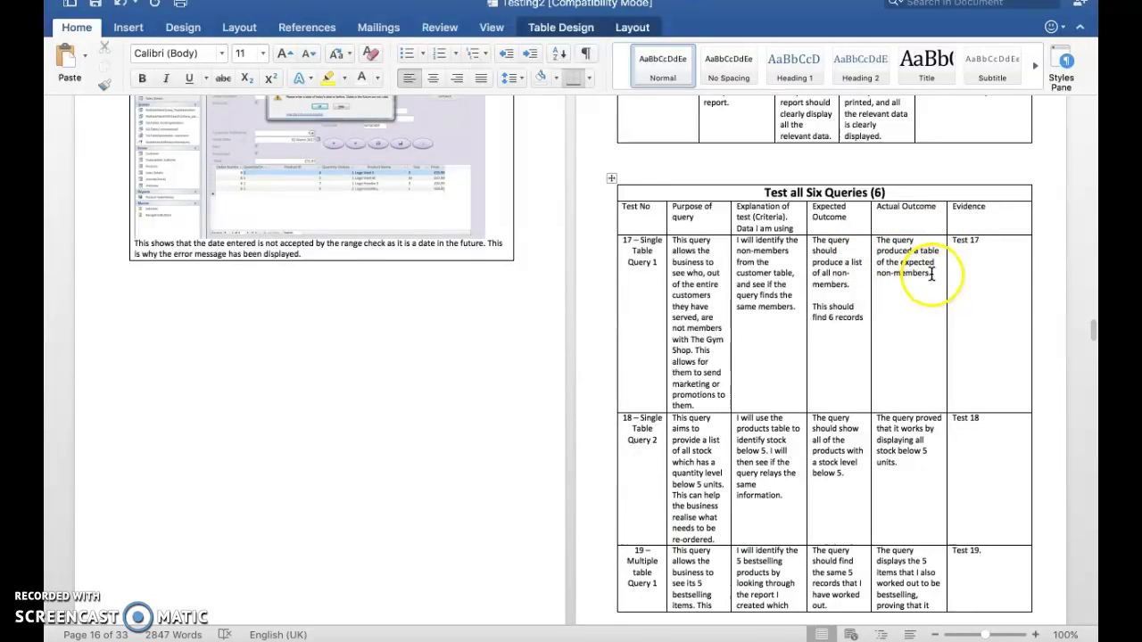
scroll(931, 275, up, 1)
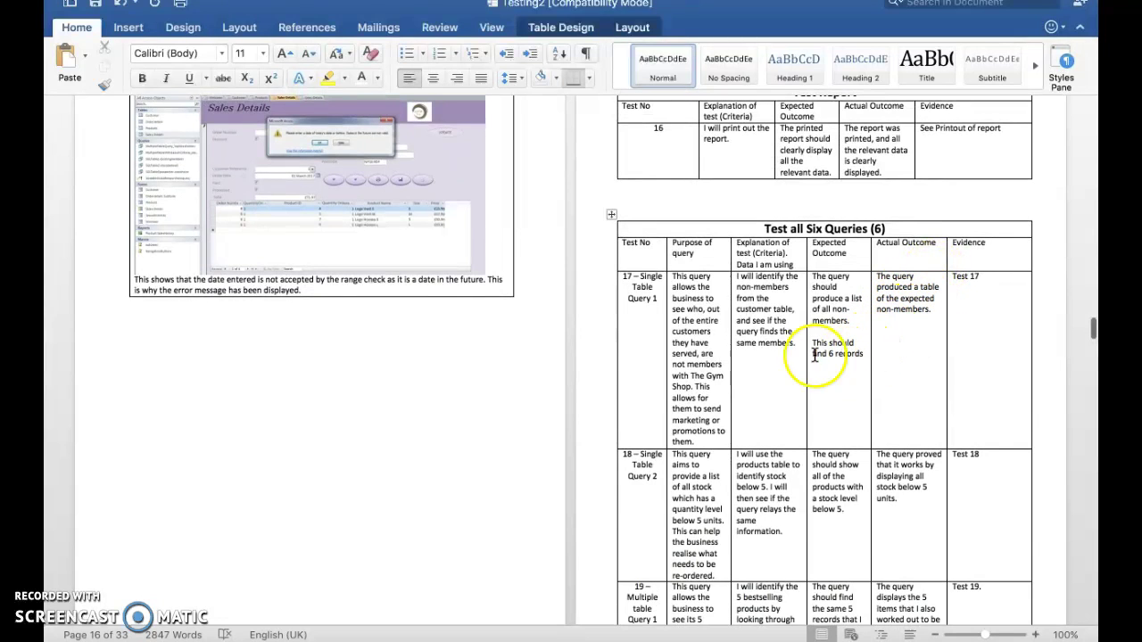
scroll(892, 358, down, 2)
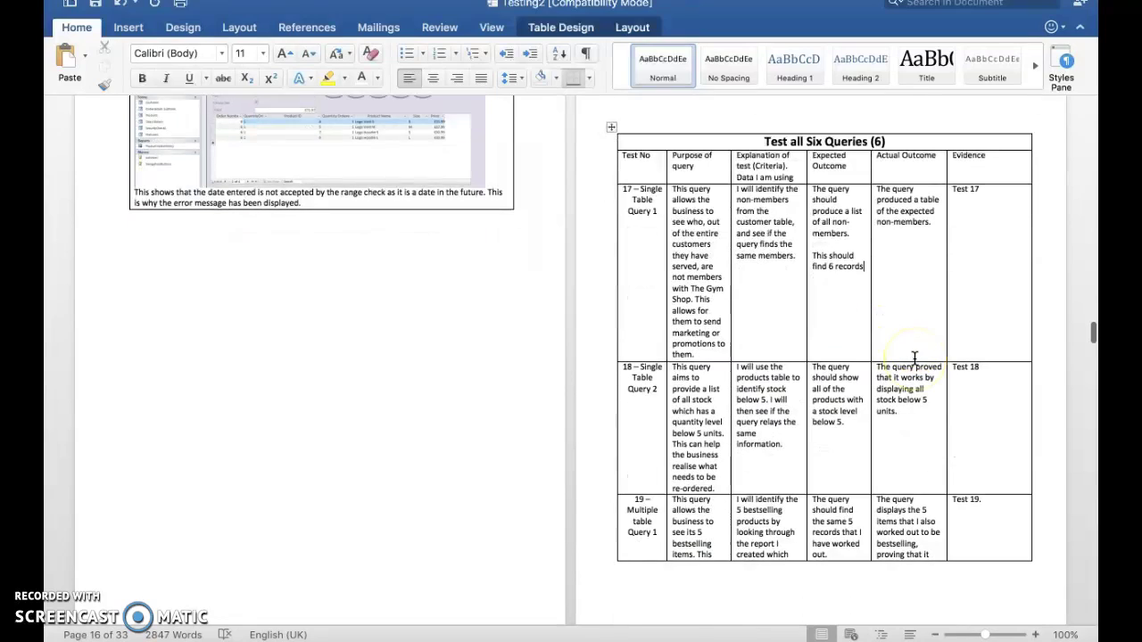
scroll(899, 302, down, 12)
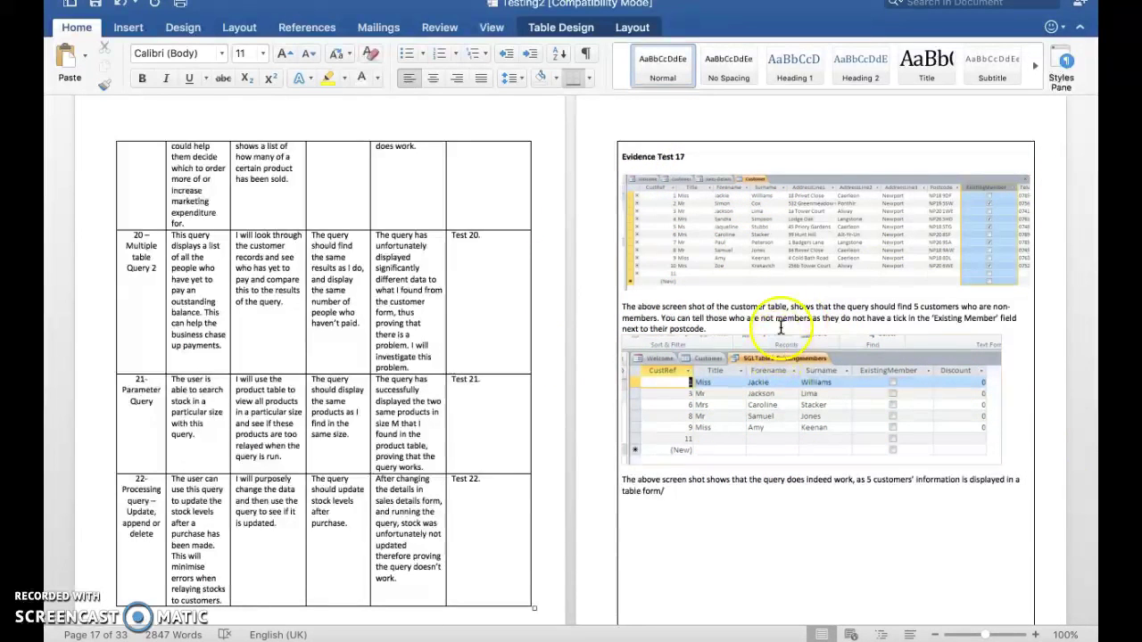
scroll(926, 290, up, 10)
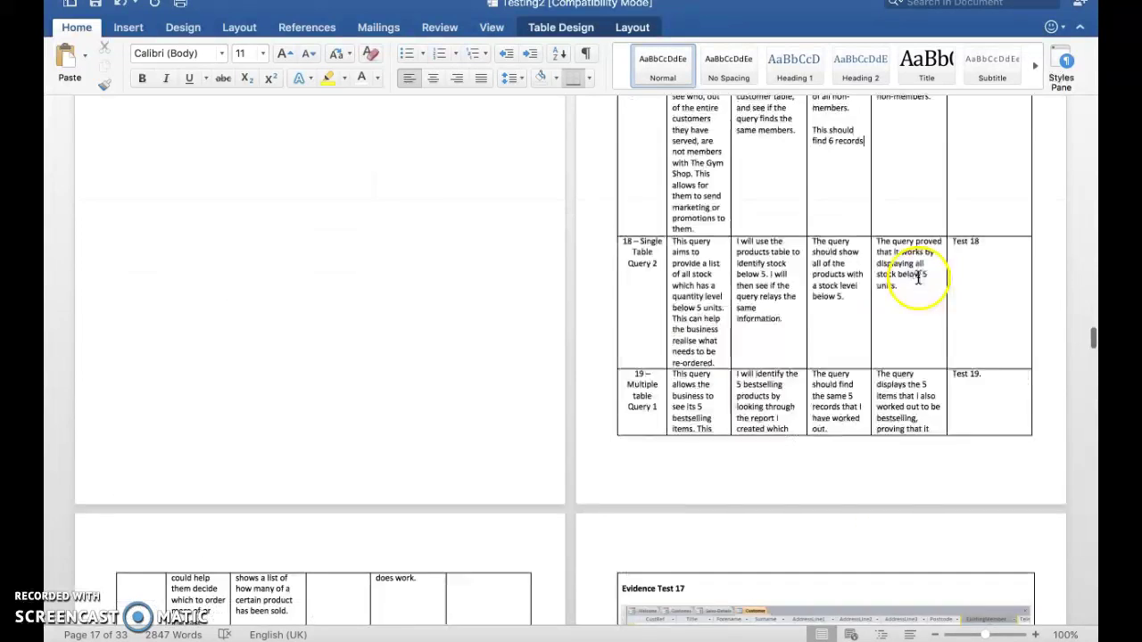
click(835, 422)
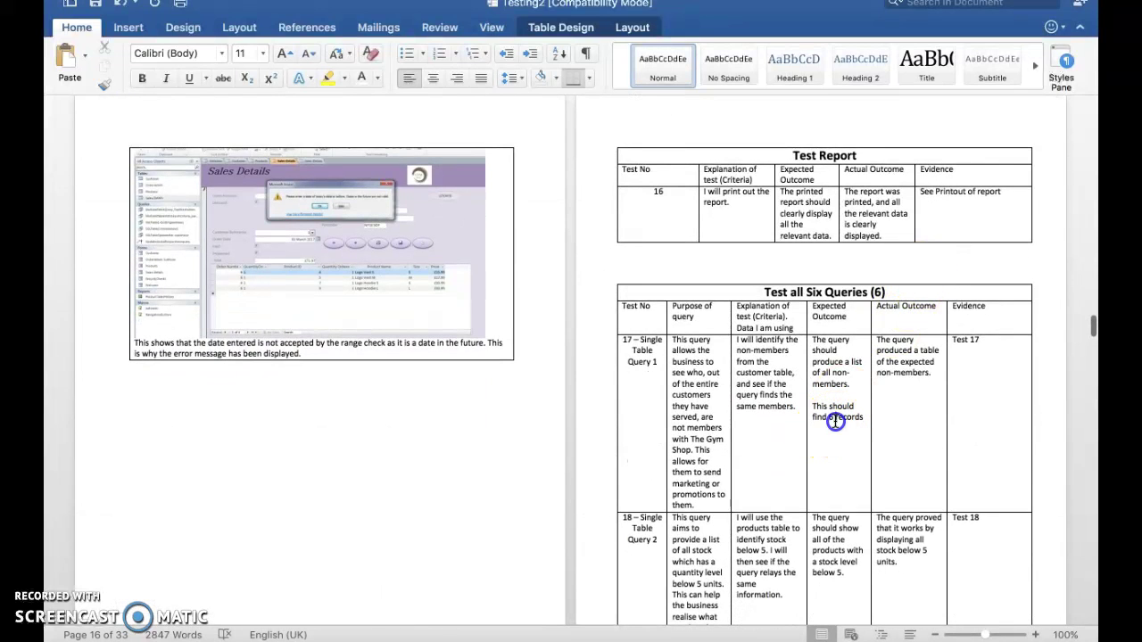
key(BackSpace)
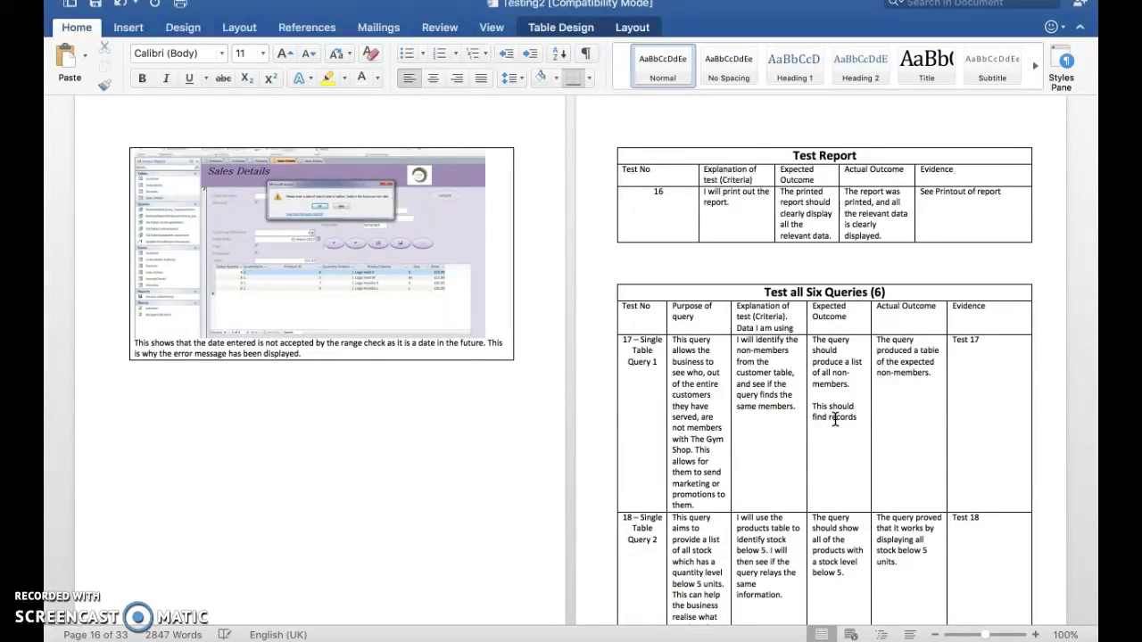
Compare the customer table and query result screenshots under Evidence Test 17 with the queries table.
scroll(894, 435, down, 10)
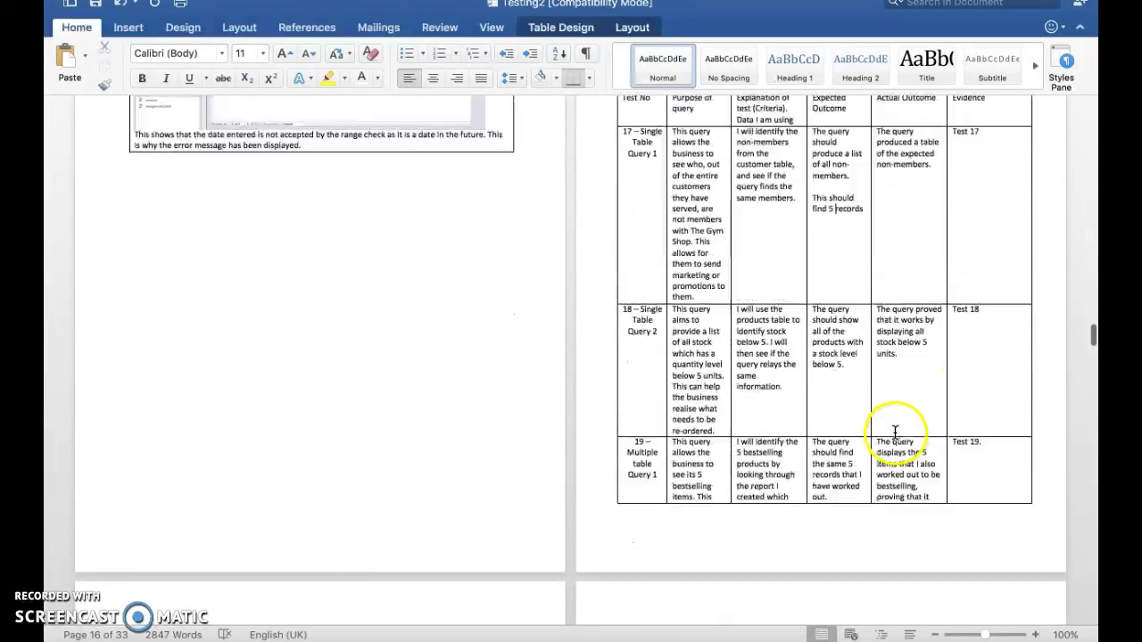
scroll(899, 437, down, 4)
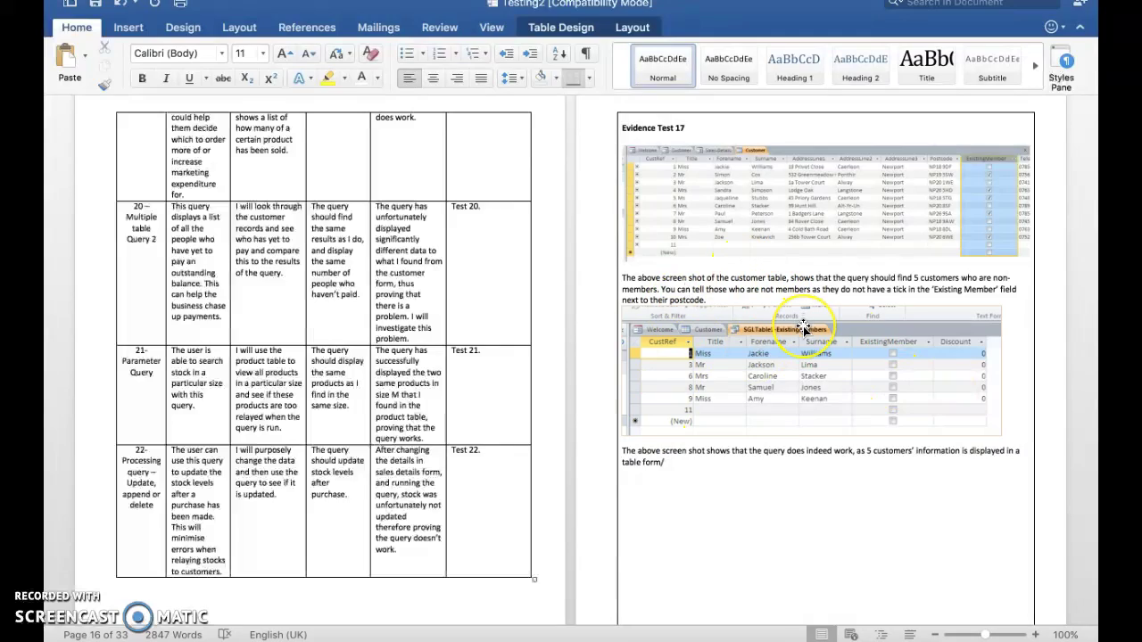
scroll(803, 328, up, 10)
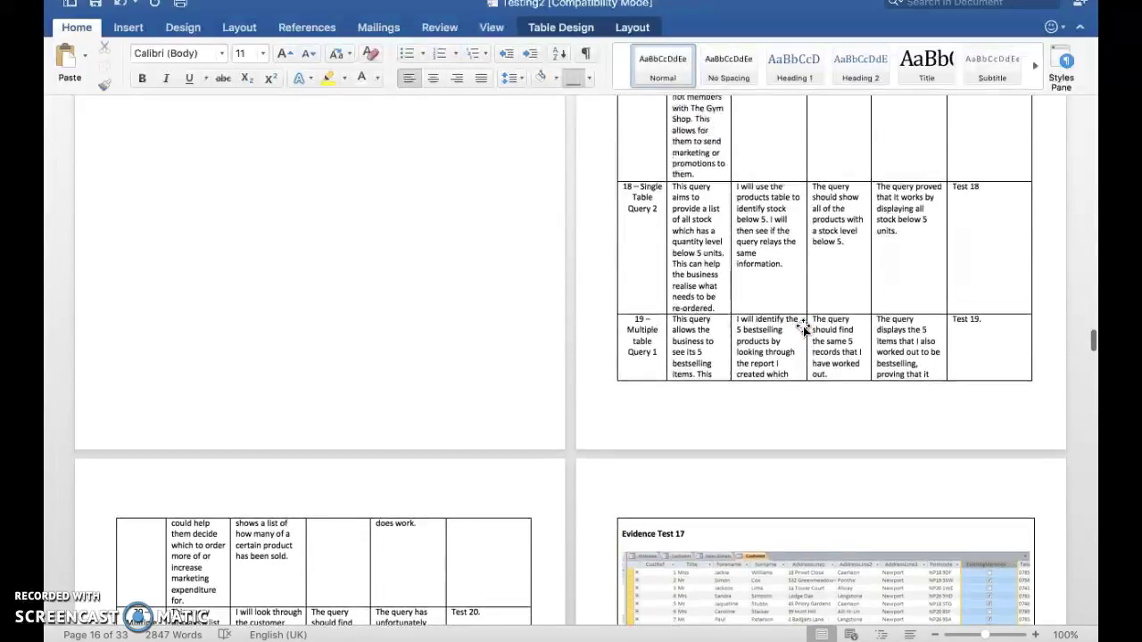
Read the purpose, criteria, expected and actual outcomes of Tests 17 to 19 in the Test all Six Queries table.
scroll(803, 329, up, 7)
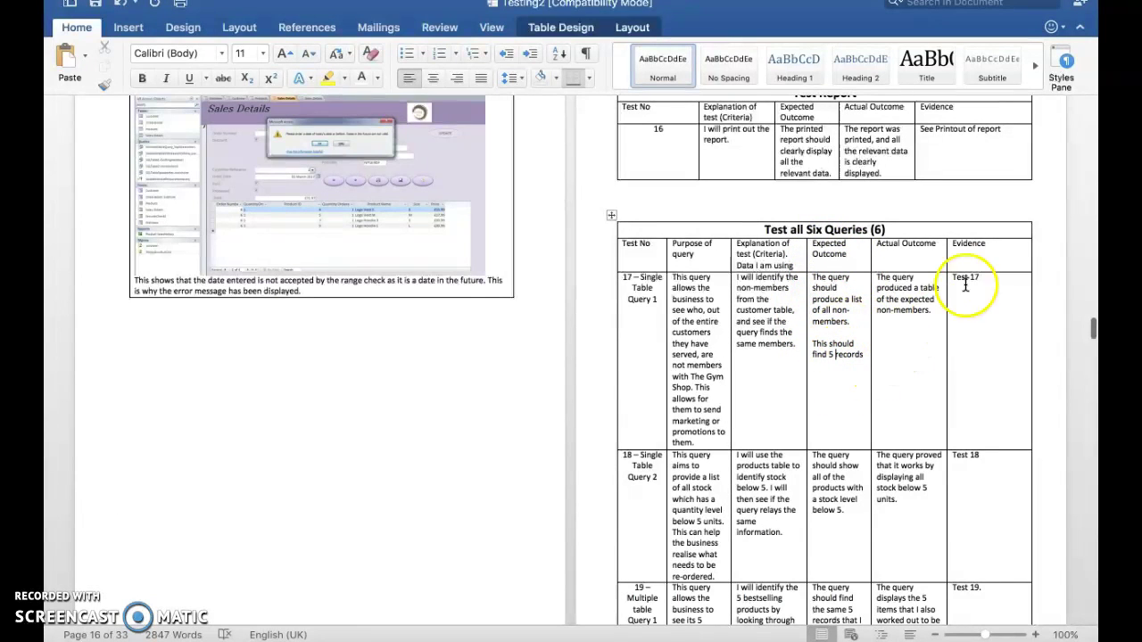
scroll(839, 379, down, 10)
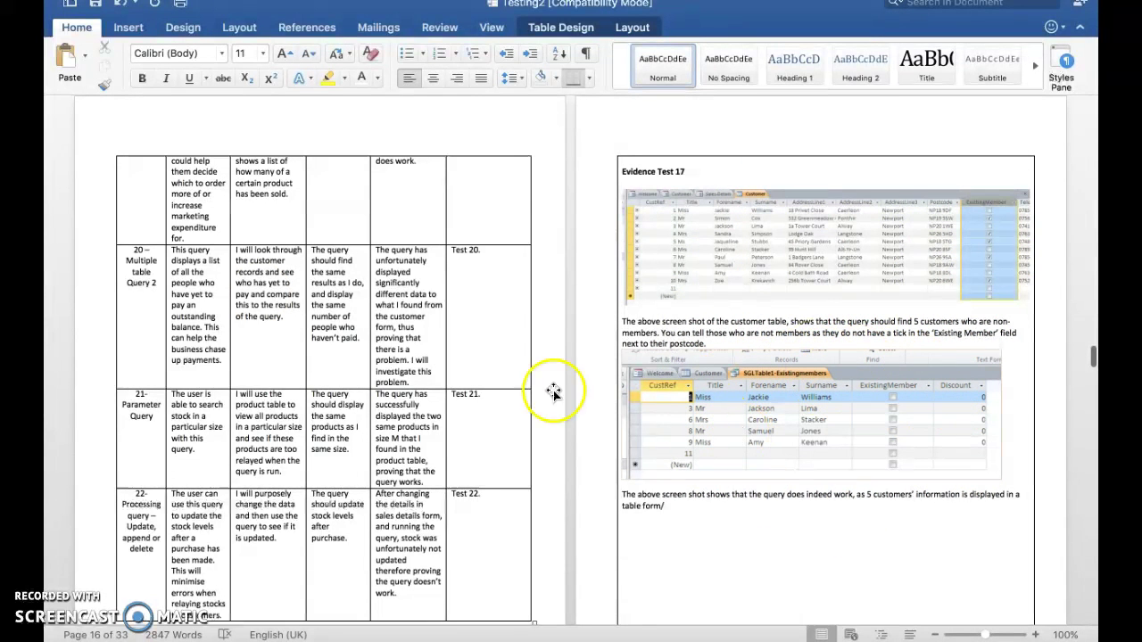
scroll(194, 261, up, 5)
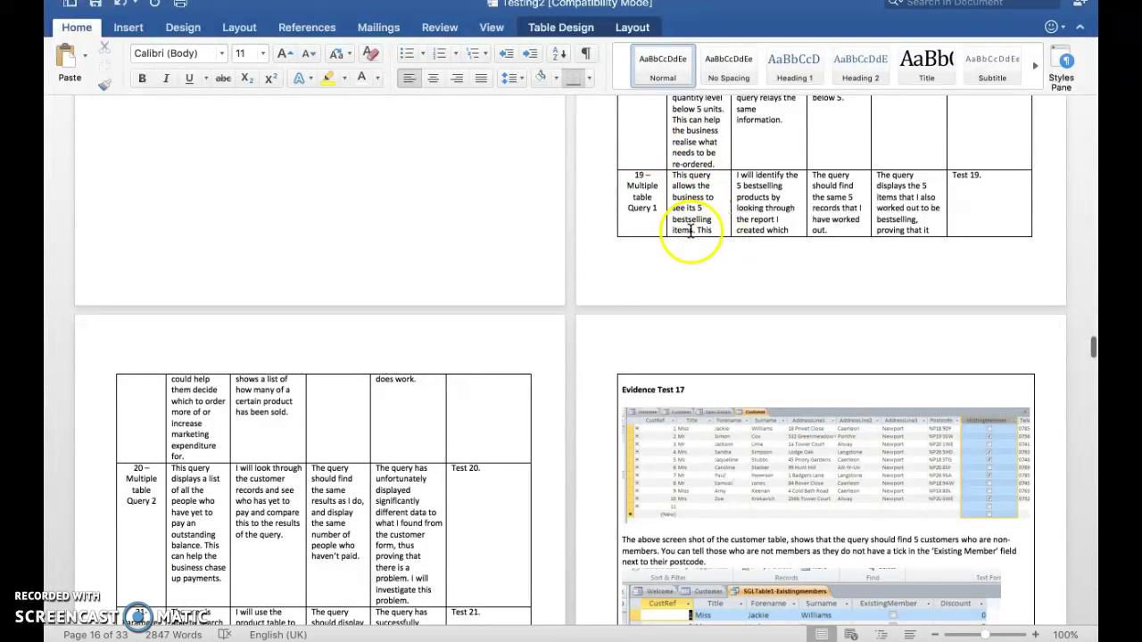
scroll(688, 211, up, 3)
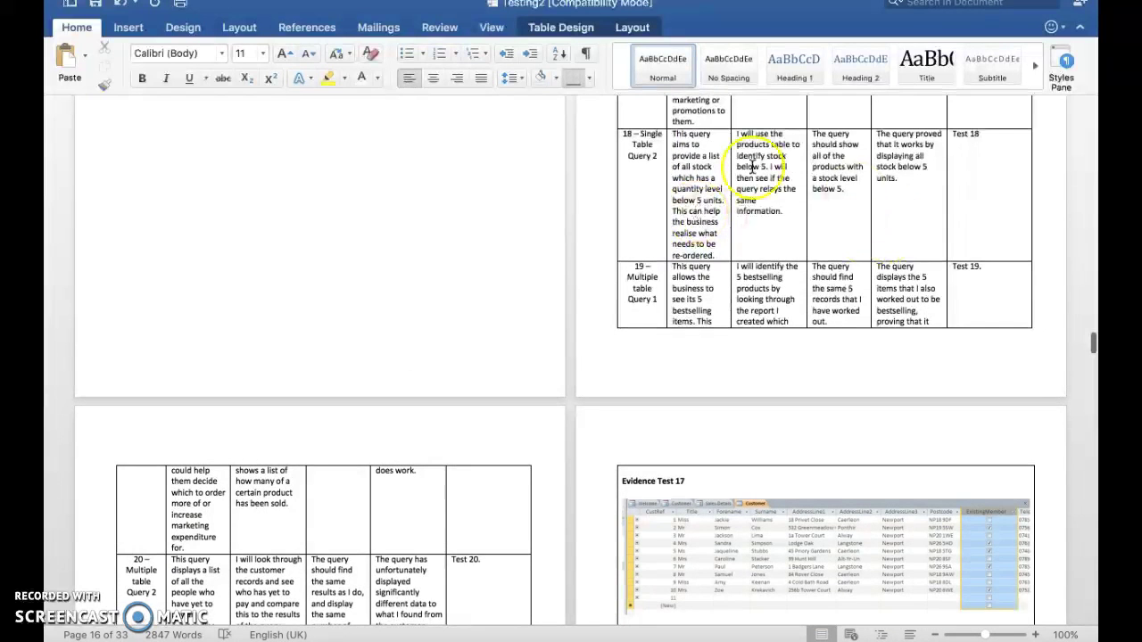
scroll(778, 269, down, 1)
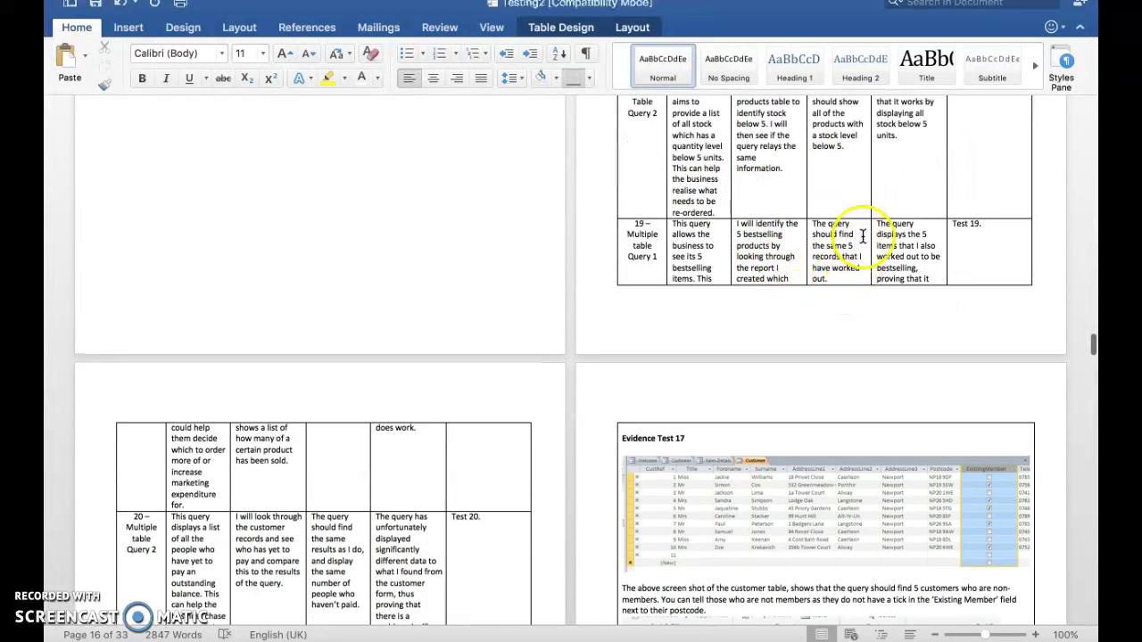
scroll(861, 275, down, 3)
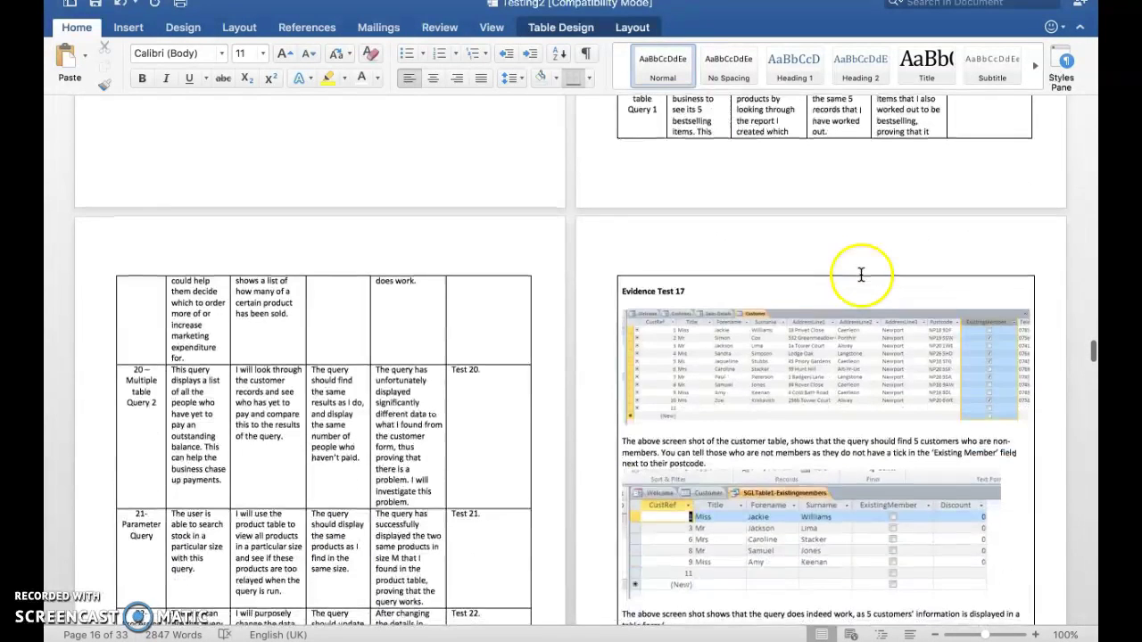
scroll(866, 280, up, 1)
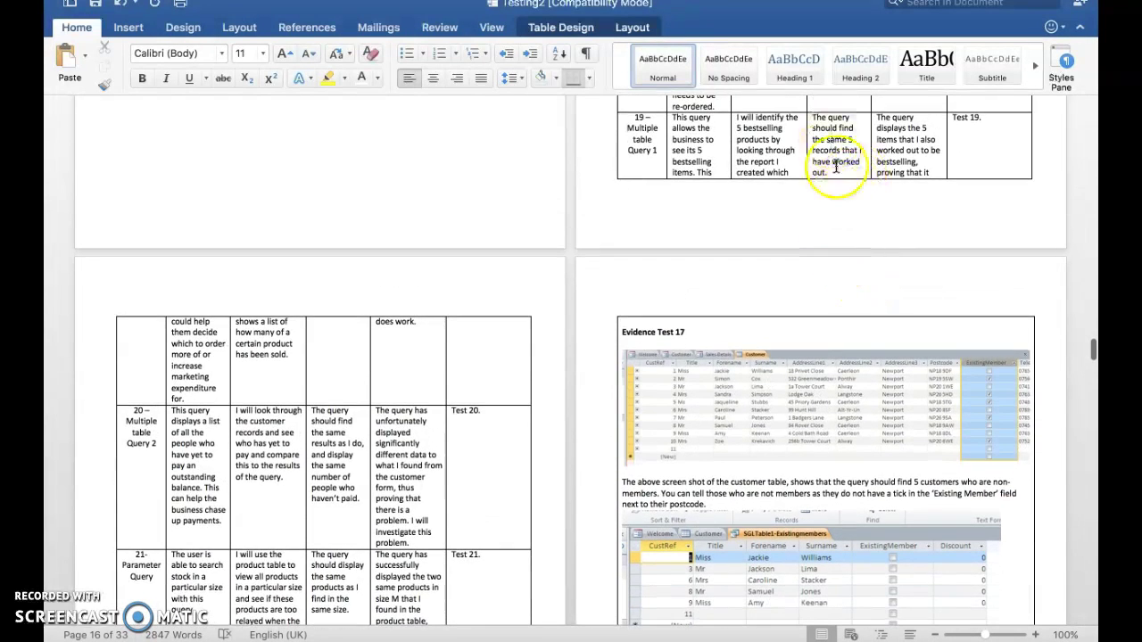
scroll(777, 357, down, 15)
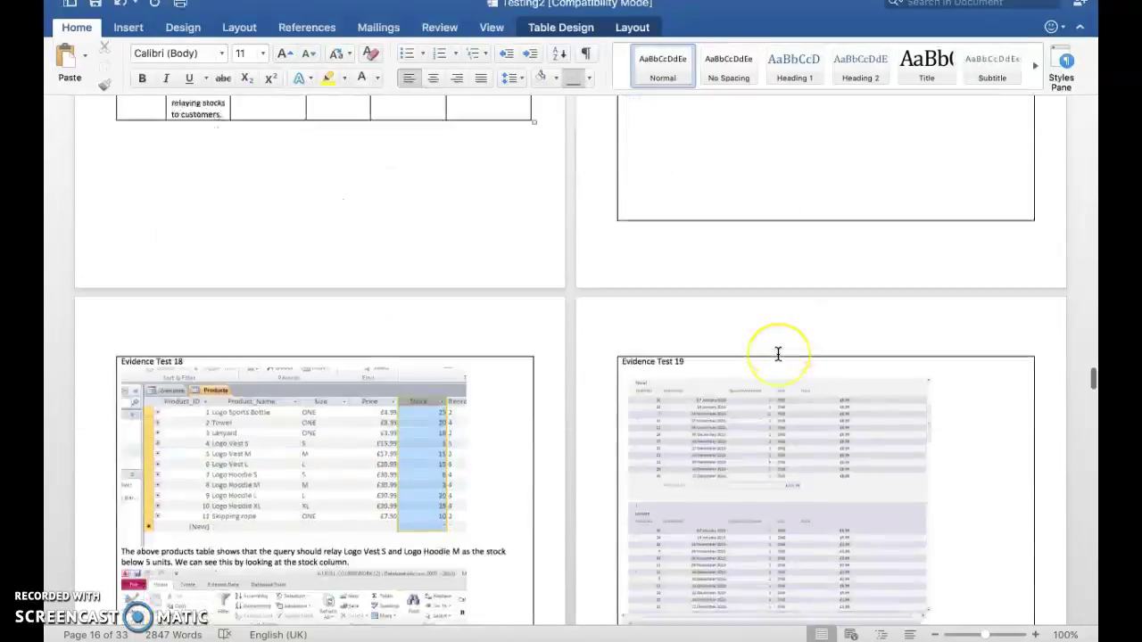
scroll(777, 353, up, 15)
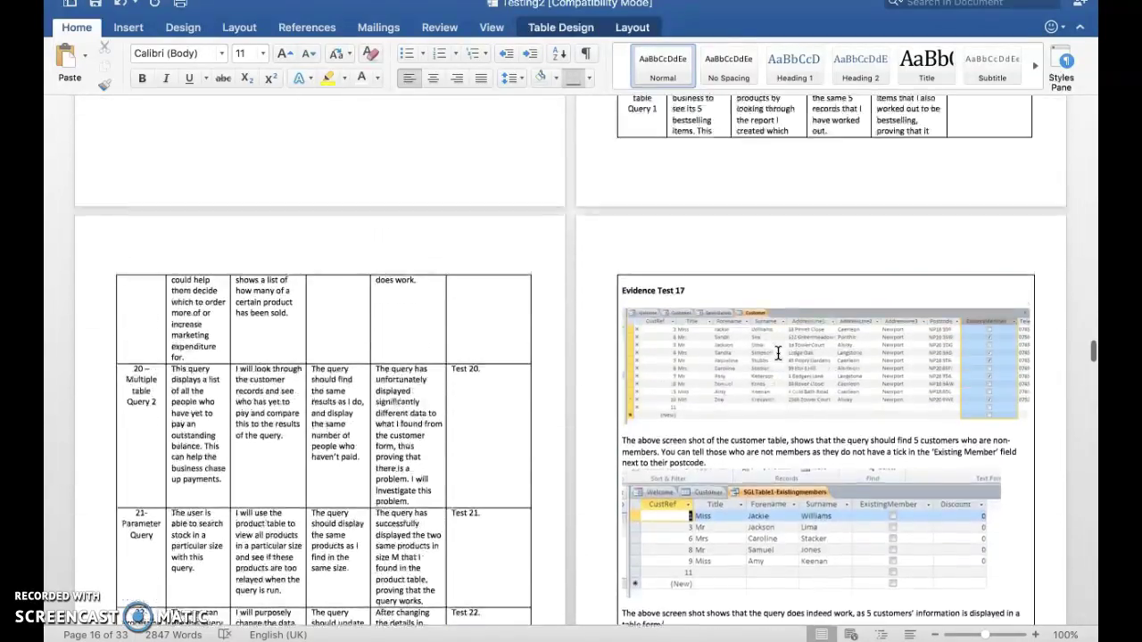
scroll(777, 353, up, 1)
click(985, 260)
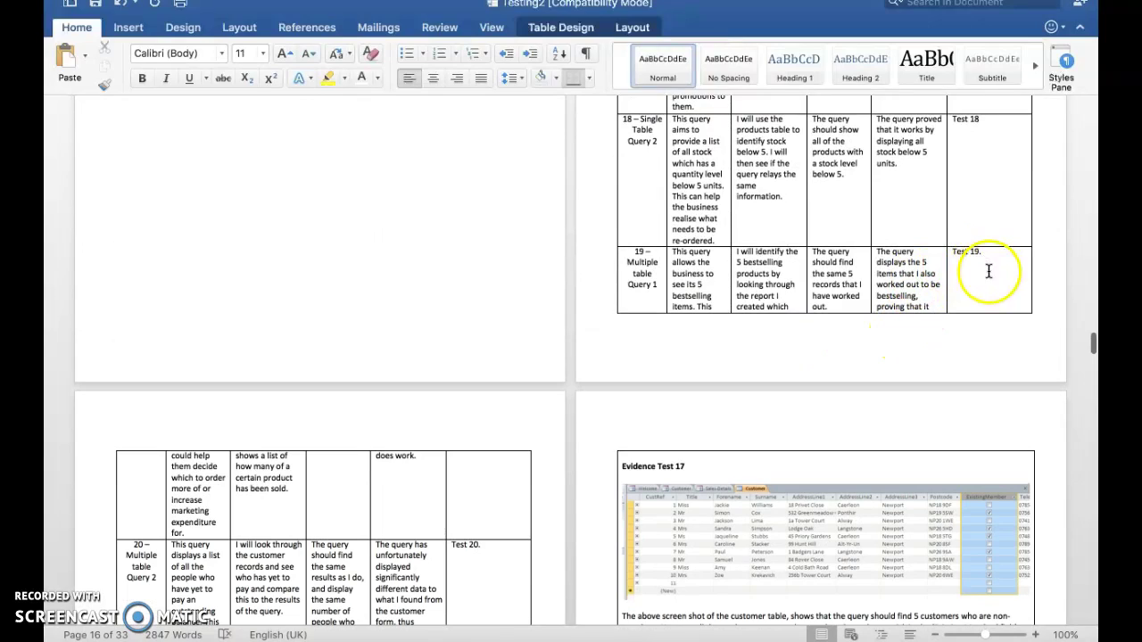
Examine the sales report screenshots under Evidence Test 19 and the bestselling items query result that follows them.
scroll(883, 306, down, 15)
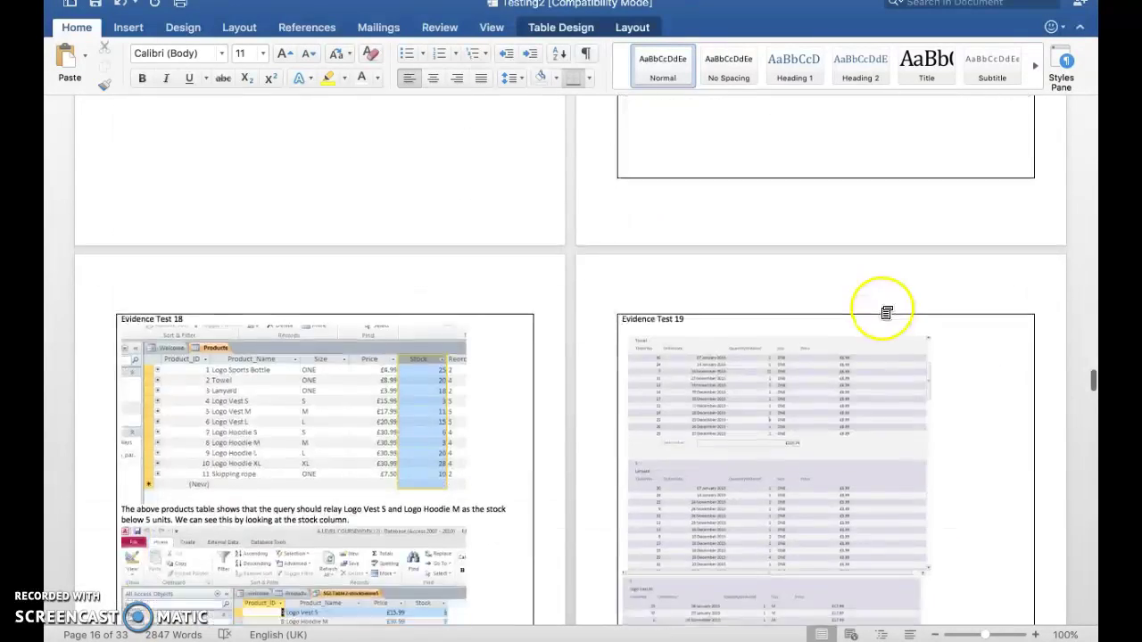
click(841, 294)
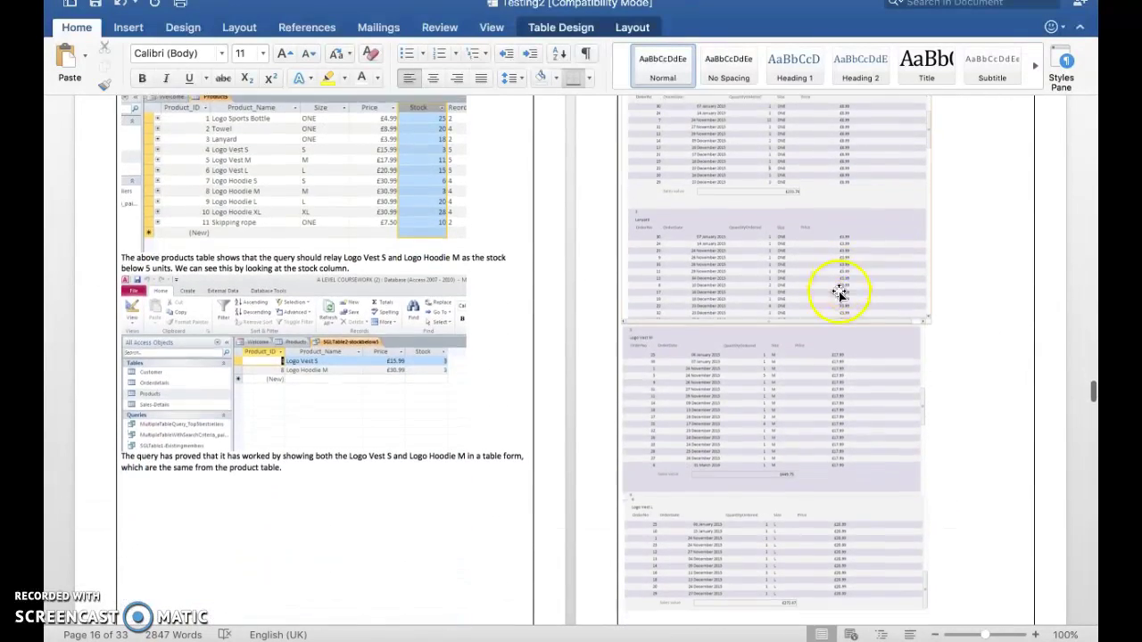
scroll(839, 295, down, 10)
scroll(838, 294, up, 4)
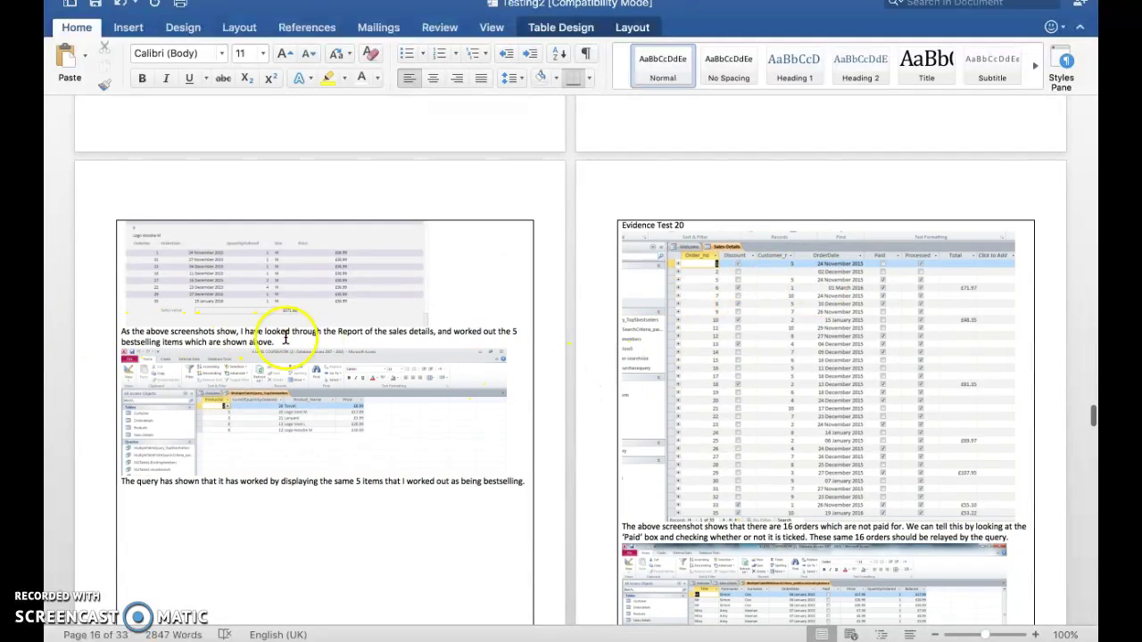
scroll(464, 343, up, 2)
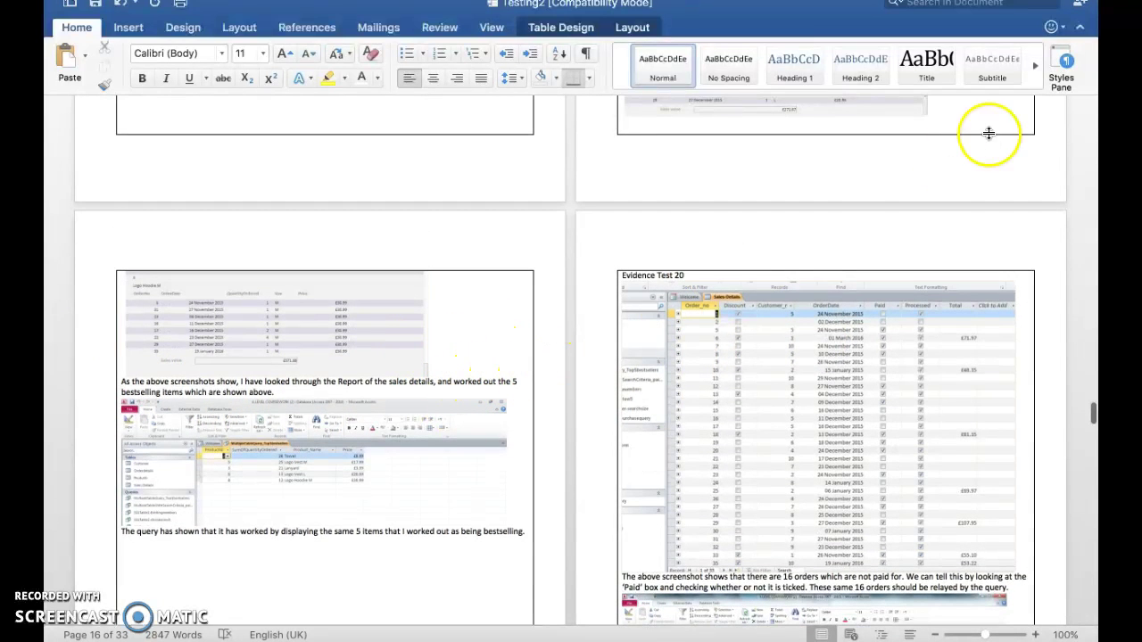
scroll(754, 332, up, 10)
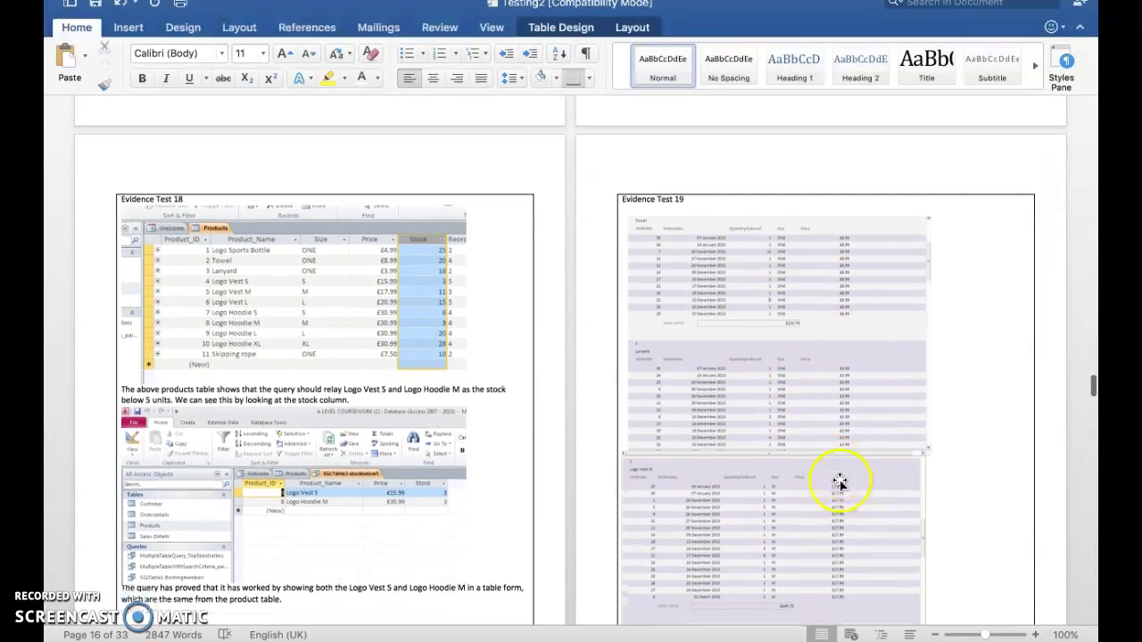
scroll(836, 479, down, 6)
scroll(839, 482, down, 10)
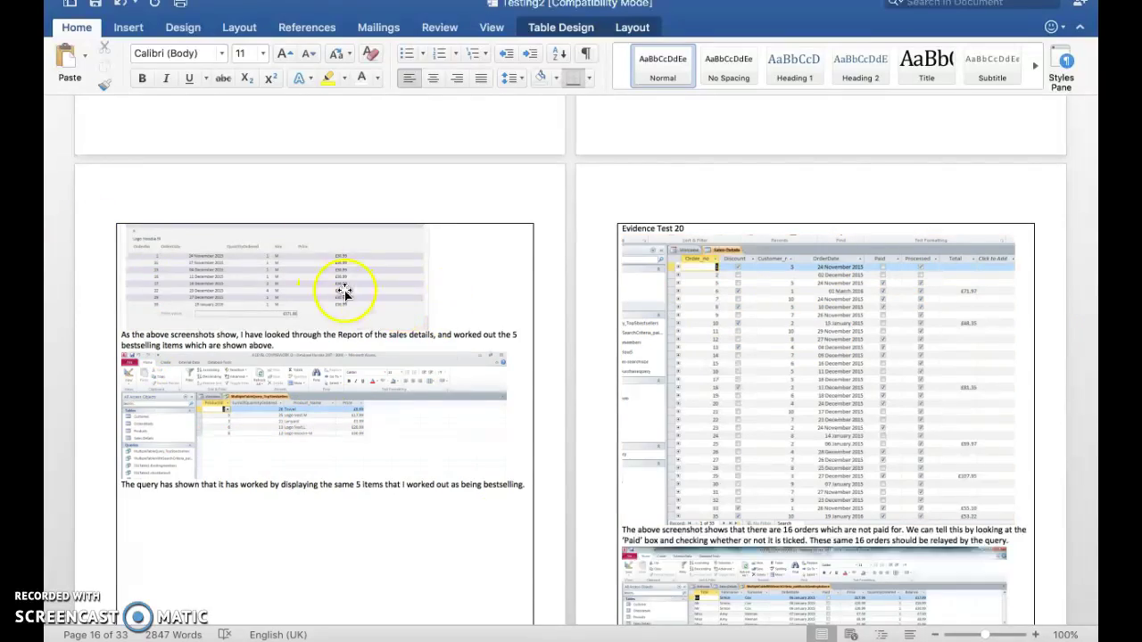
Compare the products table and low-stock query screenshots under Evidence Test 18 with the evidence for Tests 19 and 20.
scroll(345, 295, up, 15)
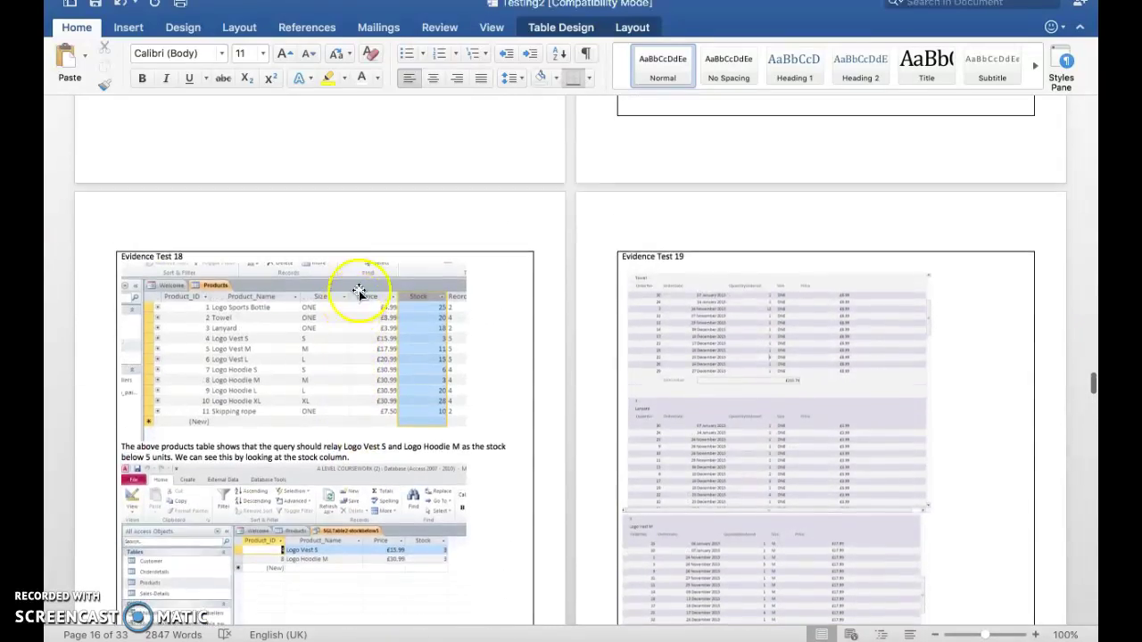
scroll(366, 295, up, 8)
scroll(366, 297, down, 5)
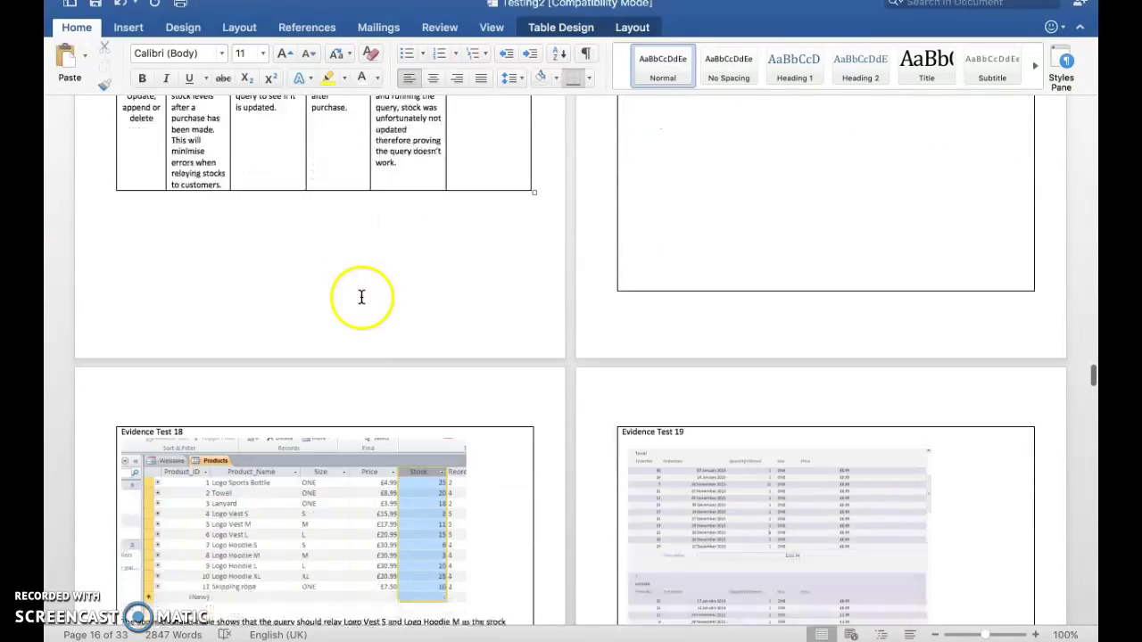
scroll(361, 299, down, 7)
scroll(359, 303, down, 5)
scroll(360, 301, up, 5)
scroll(358, 299, down, 10)
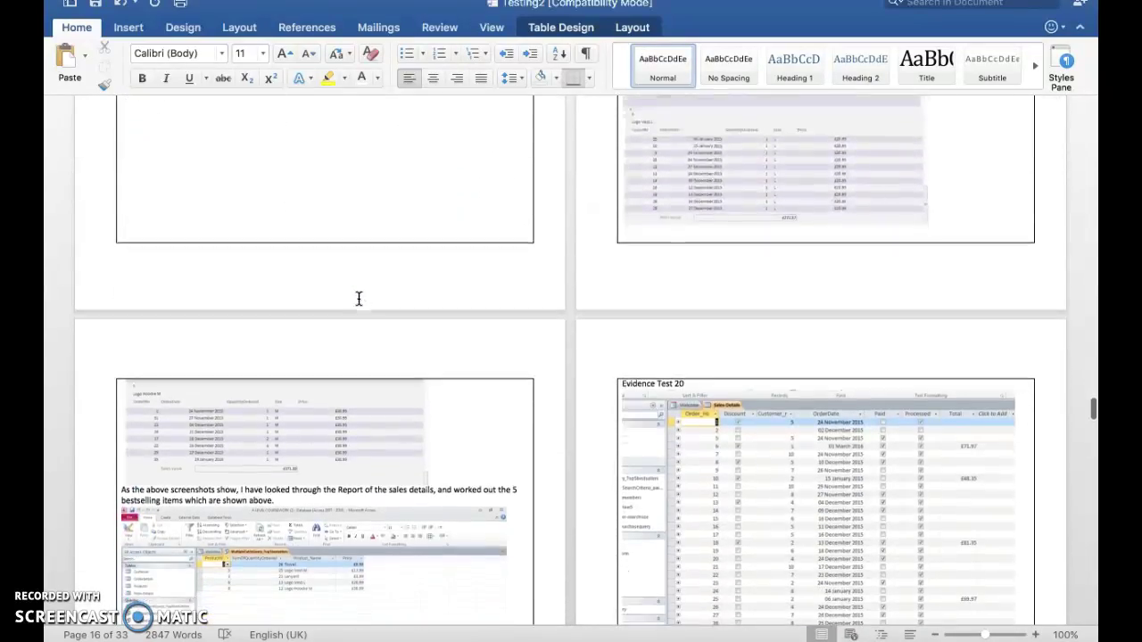
Read the table rows for Tests 20 to 22 and check the screenshots under Evidence Tests 21 and 22.
scroll(359, 299, up, 15)
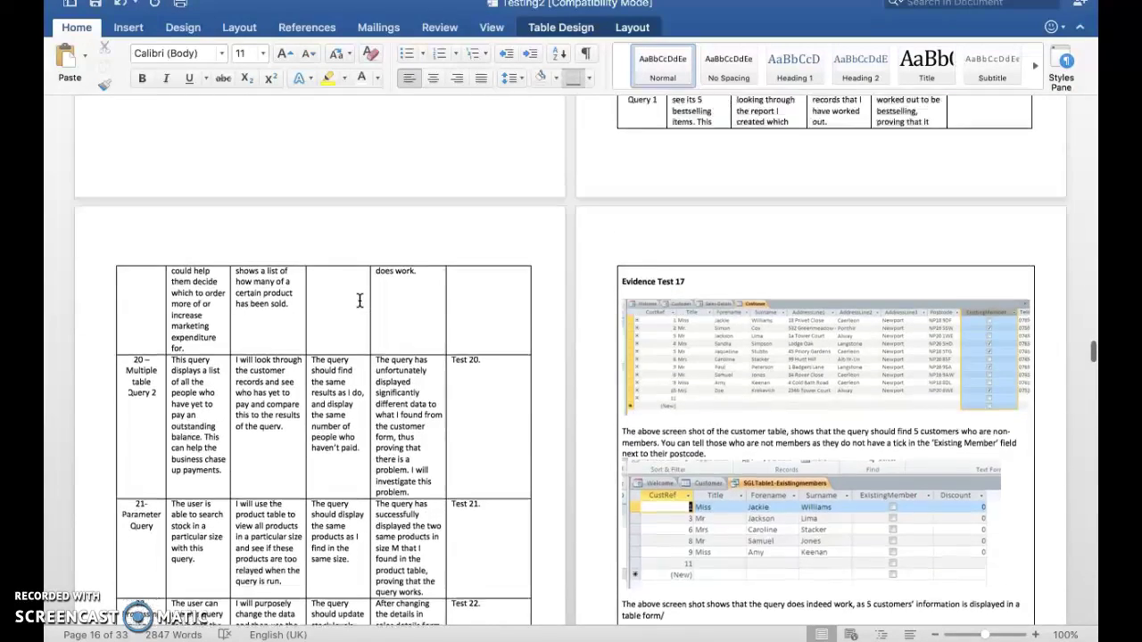
scroll(359, 300, down, 5)
click(164, 431)
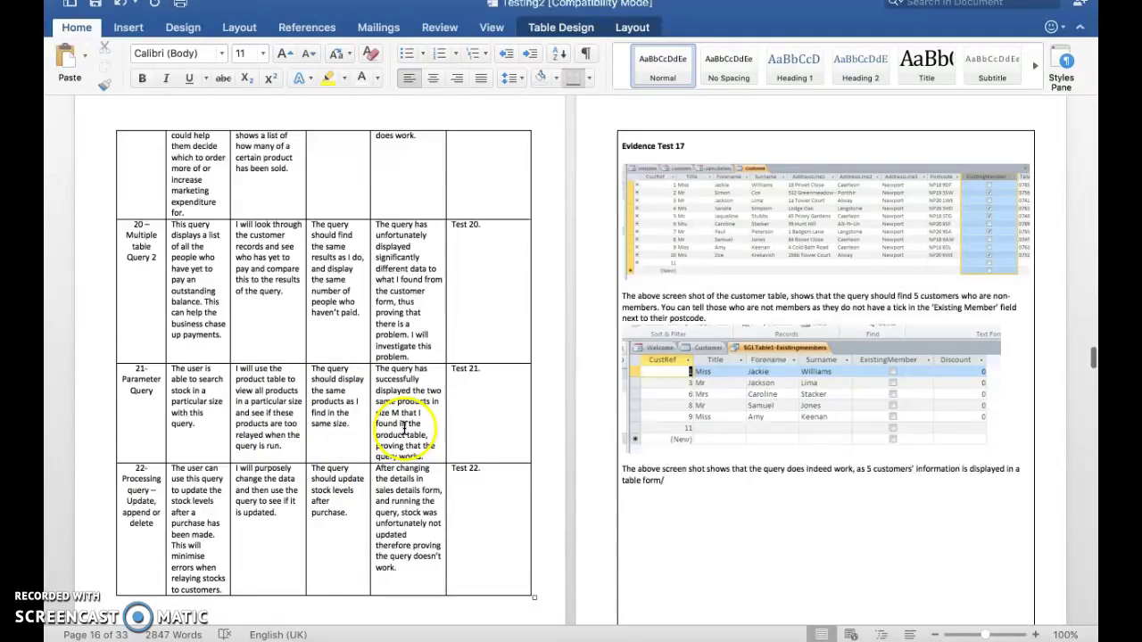
scroll(404, 428, down, 3)
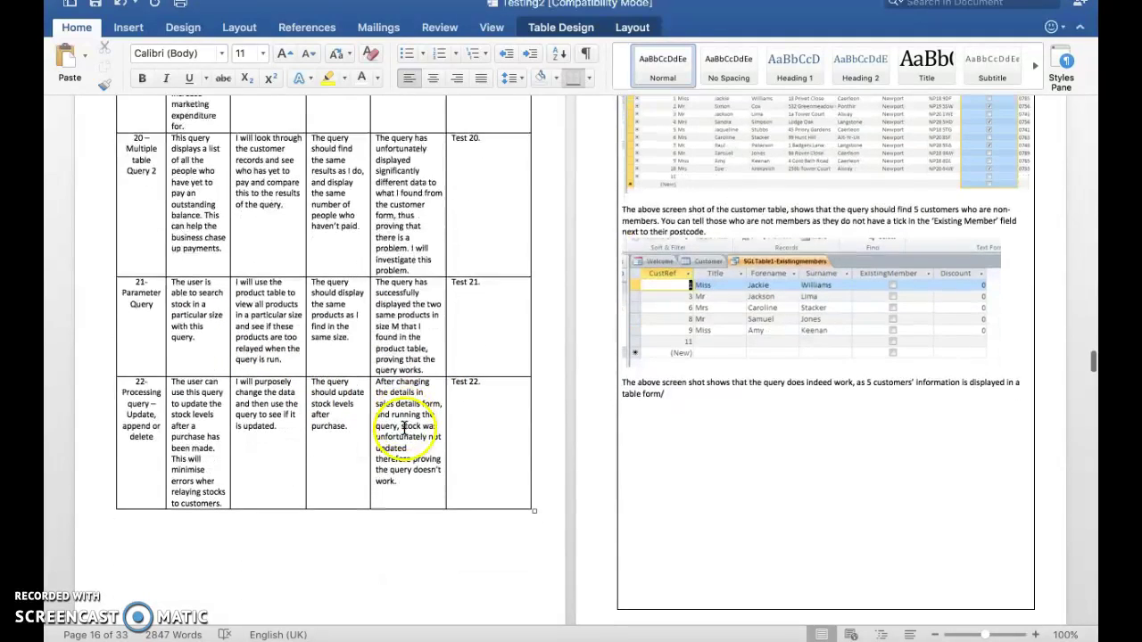
double_click(351, 343)
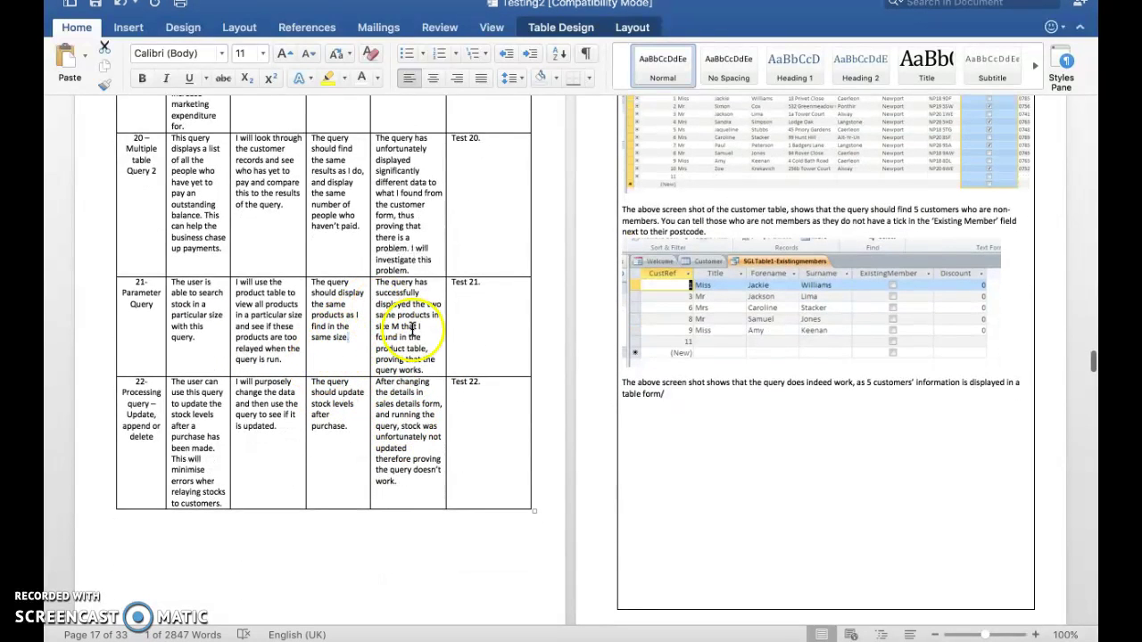
scroll(428, 329, down, 15)
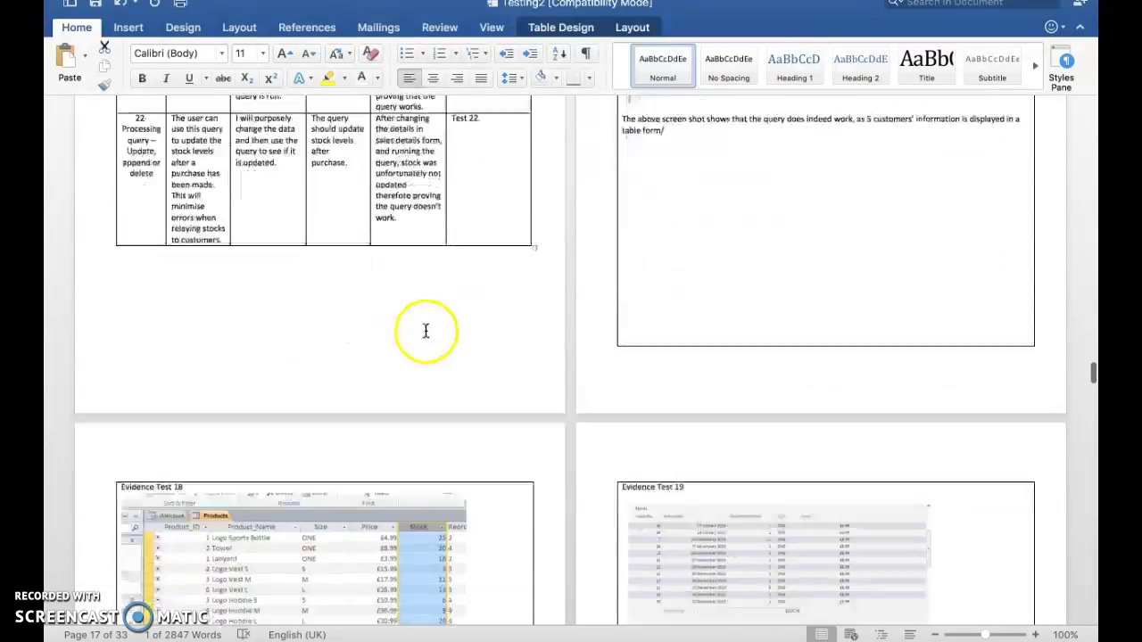
scroll(426, 330, up, 10)
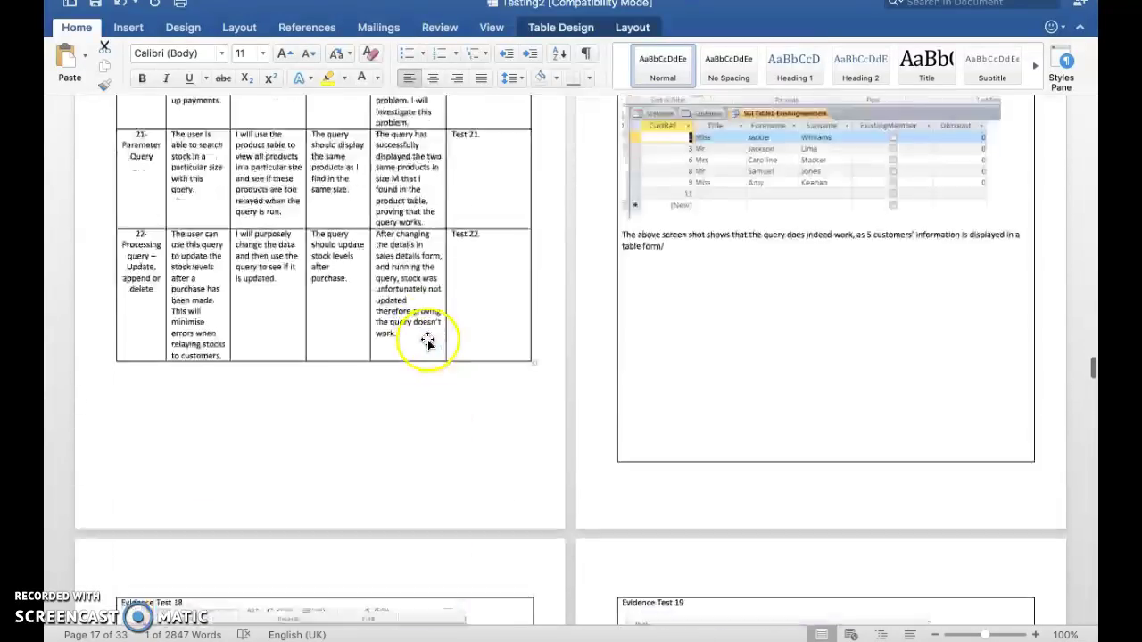
scroll(425, 339, down, 15)
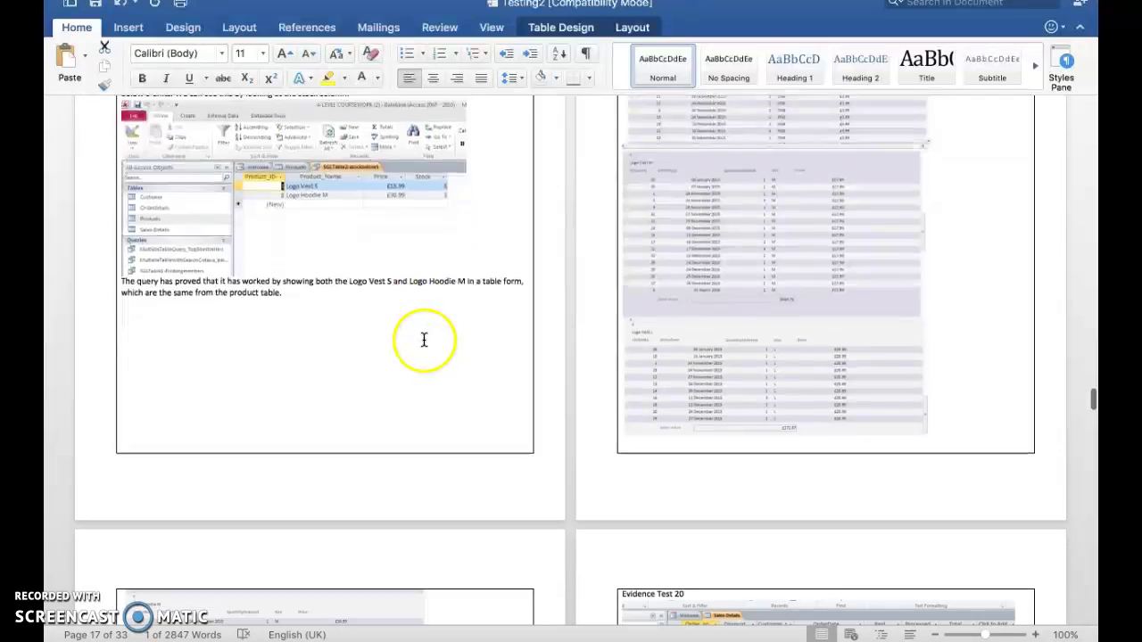
scroll(423, 342, down, 20)
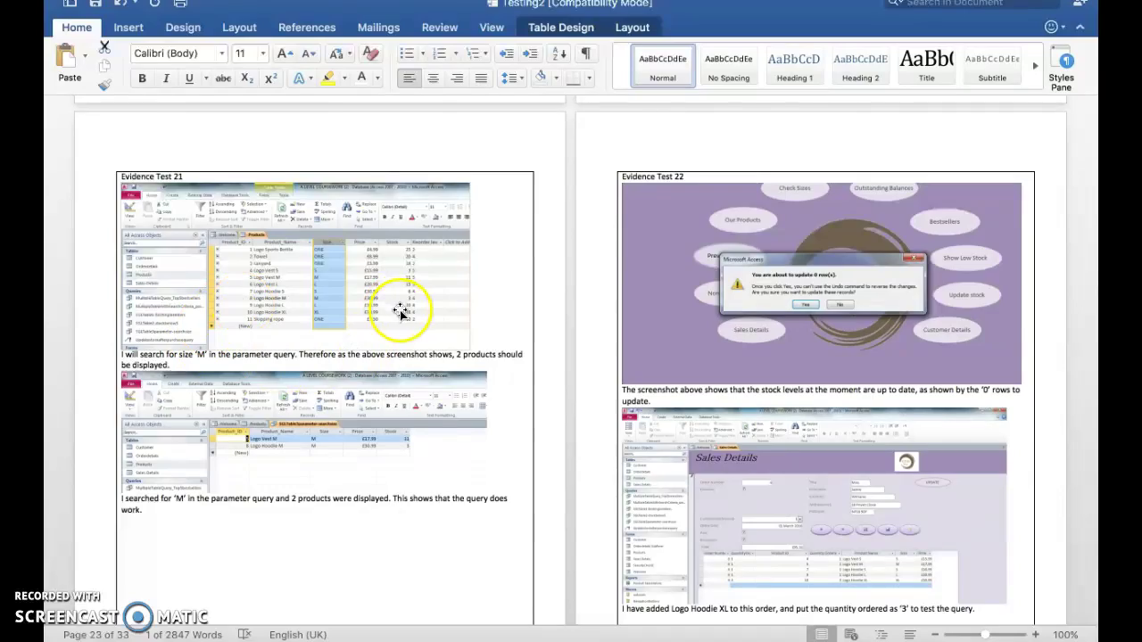
Make the line "This should find 5 records" bold in Test 17's Expected Outcome.
scroll(508, 307, up, 15)
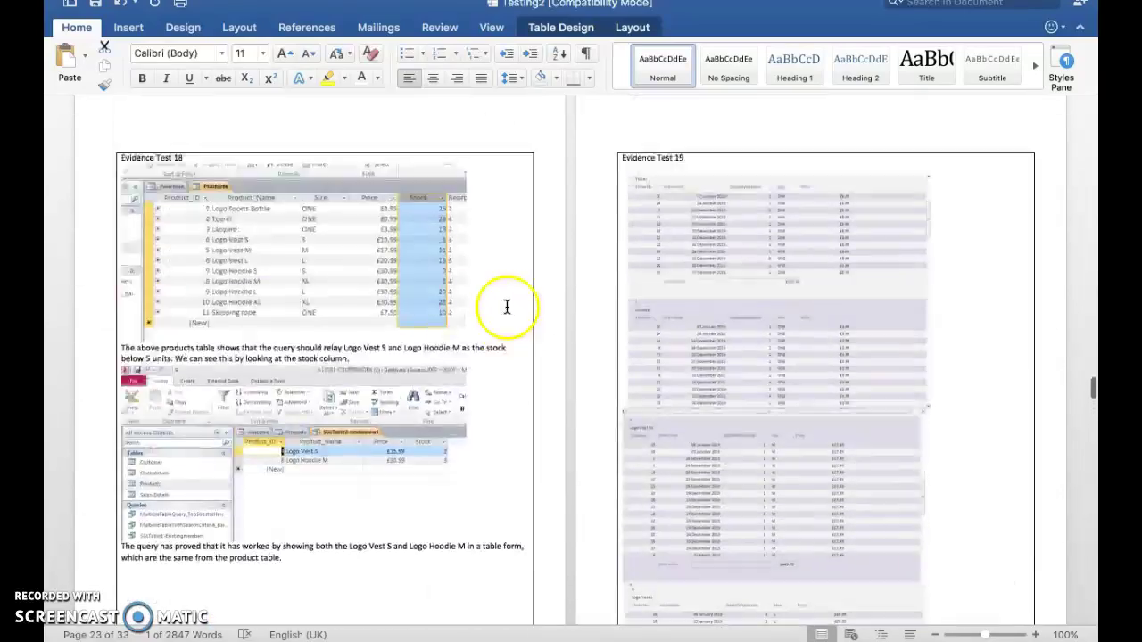
scroll(506, 307, up, 20)
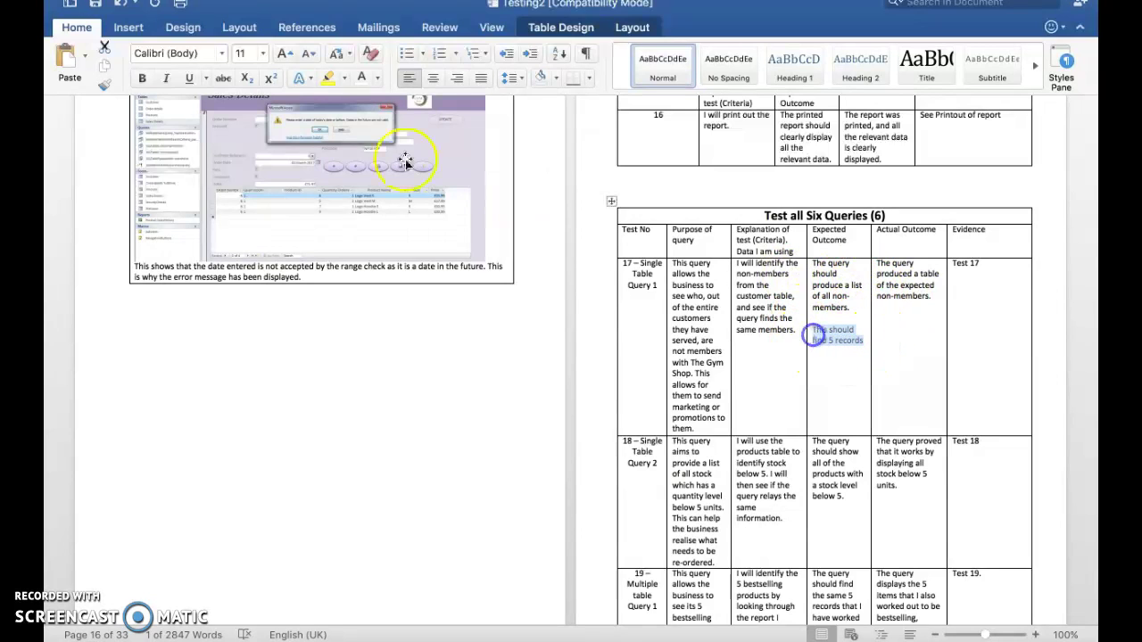
click(142, 78)
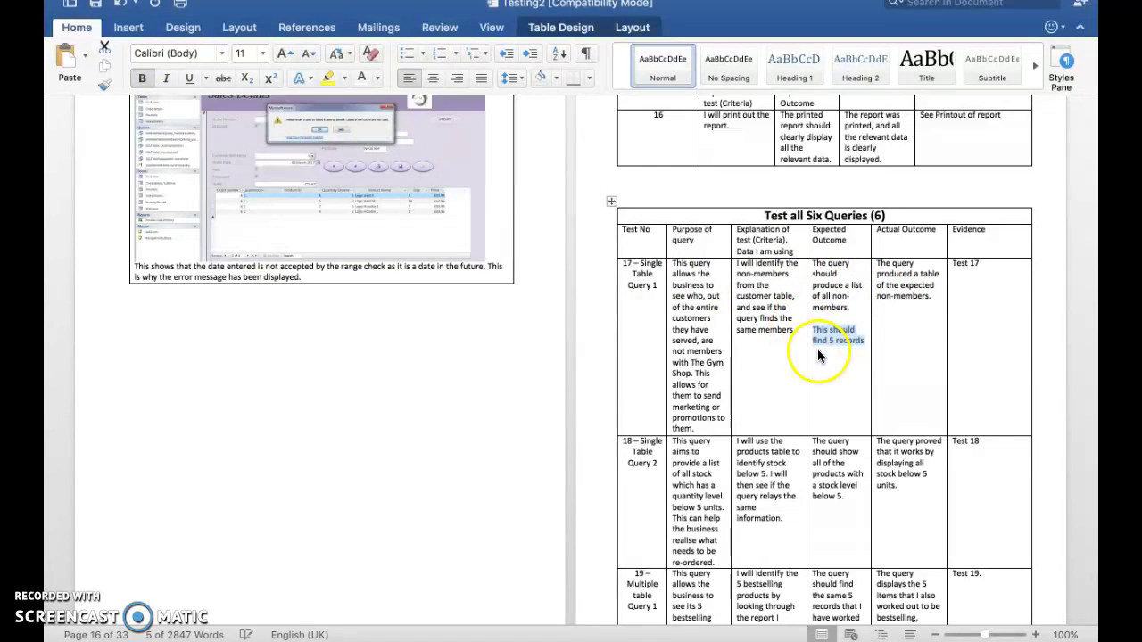
click(821, 357)
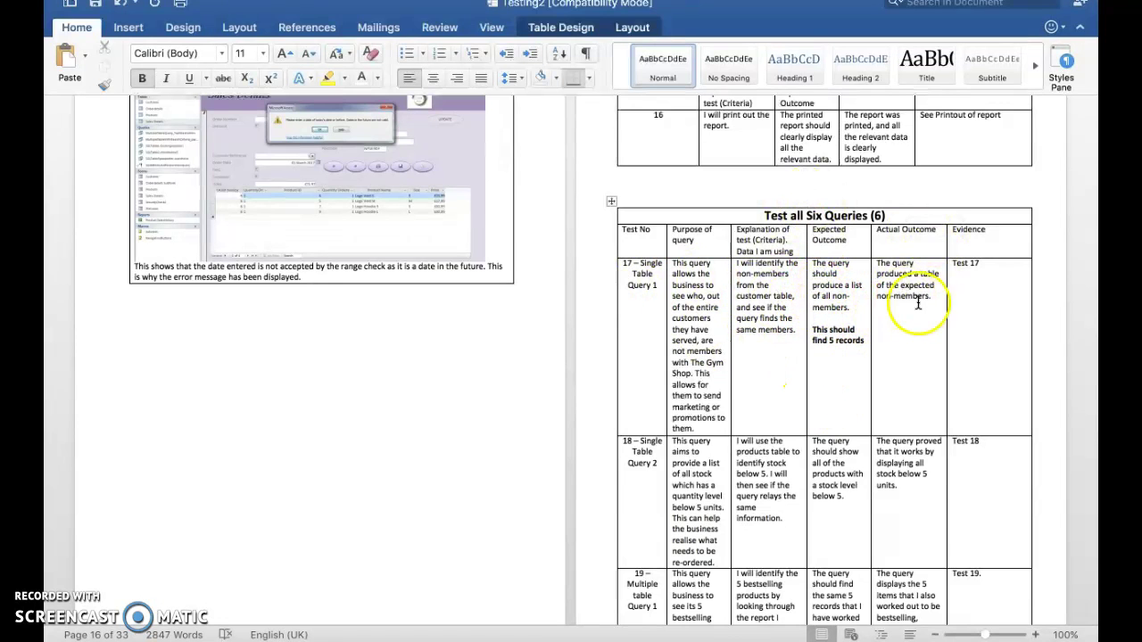
Review the Evidence Test 17 screenshots and captions alongside the outcomes listed for the remaining query tests.
scroll(841, 401, down, 15)
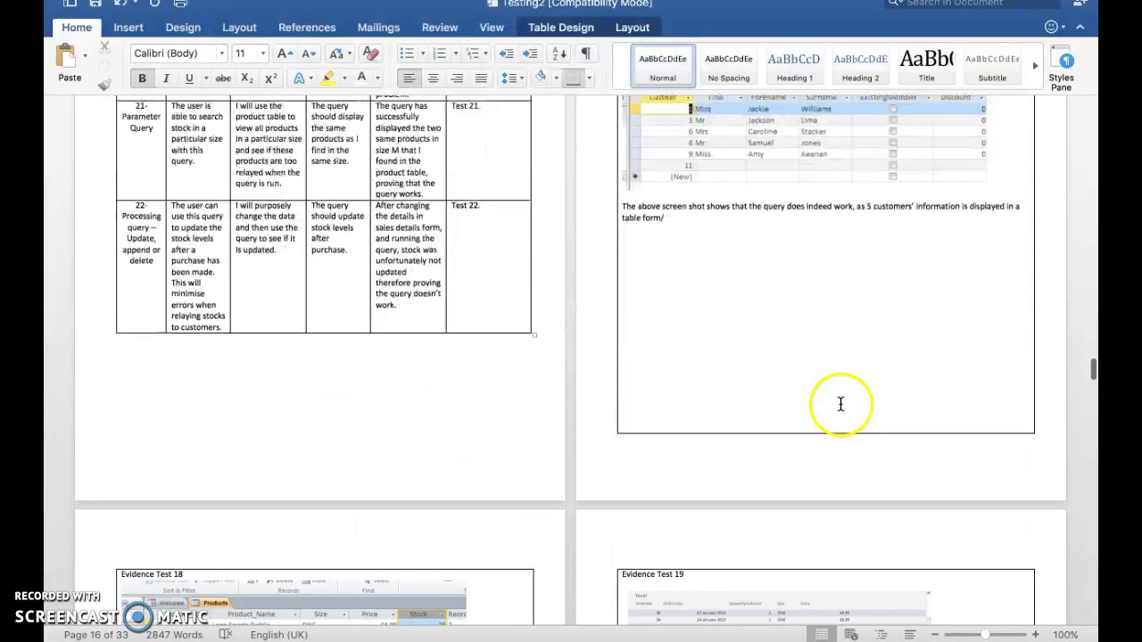
scroll(841, 403, up, 2)
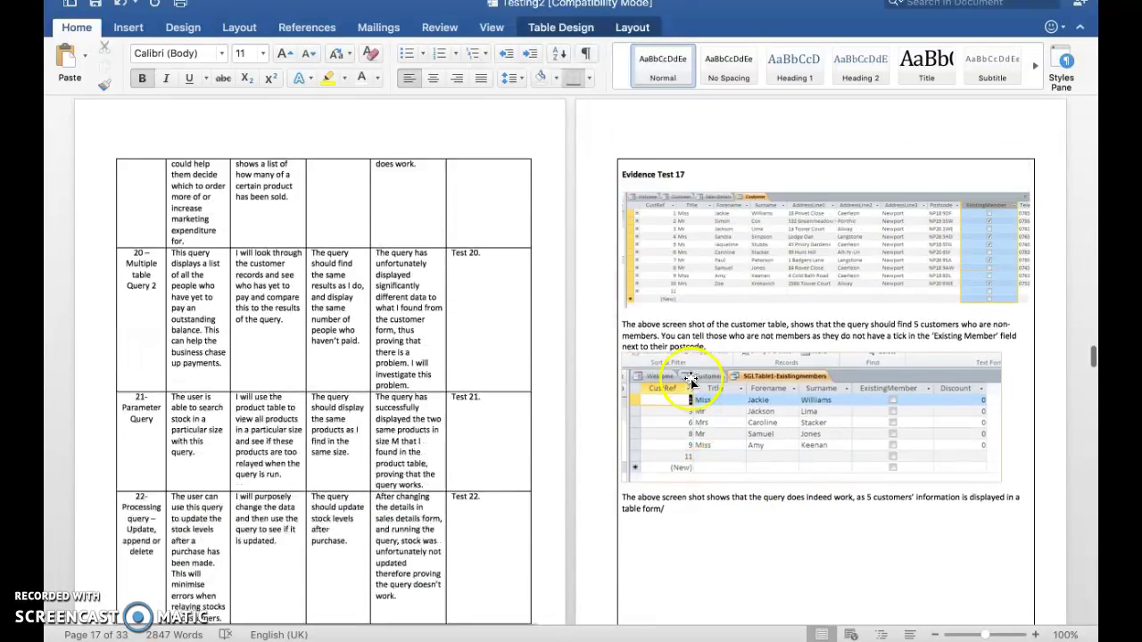
scroll(688, 331, up, 3)
scroll(406, 411, down, 2)
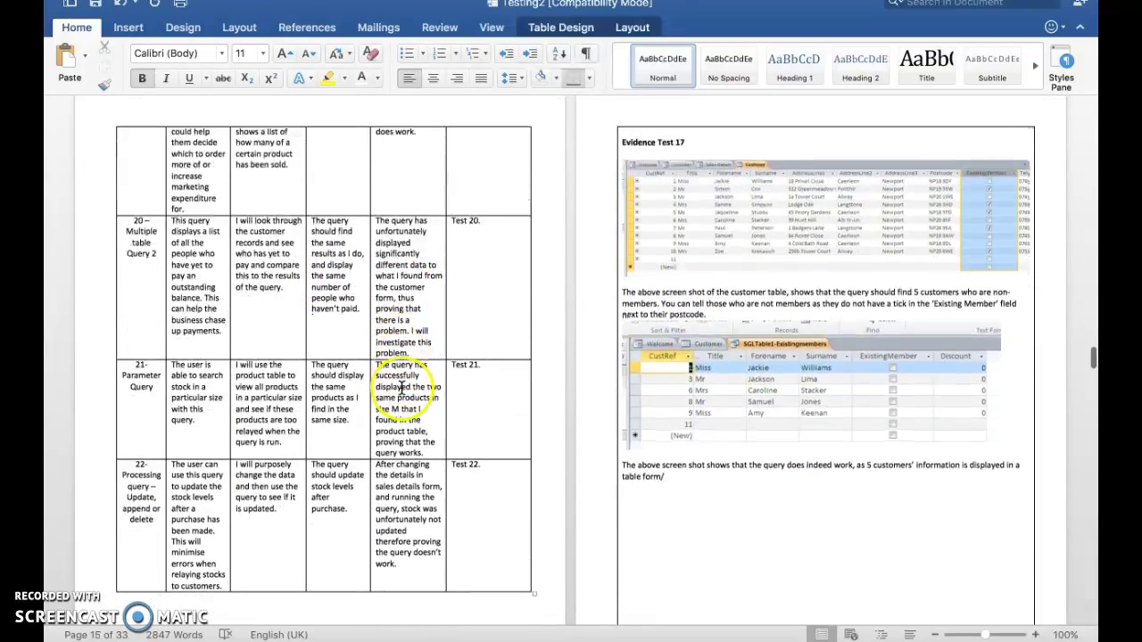
scroll(821, 393, up, 4)
scroll(826, 387, up, 10)
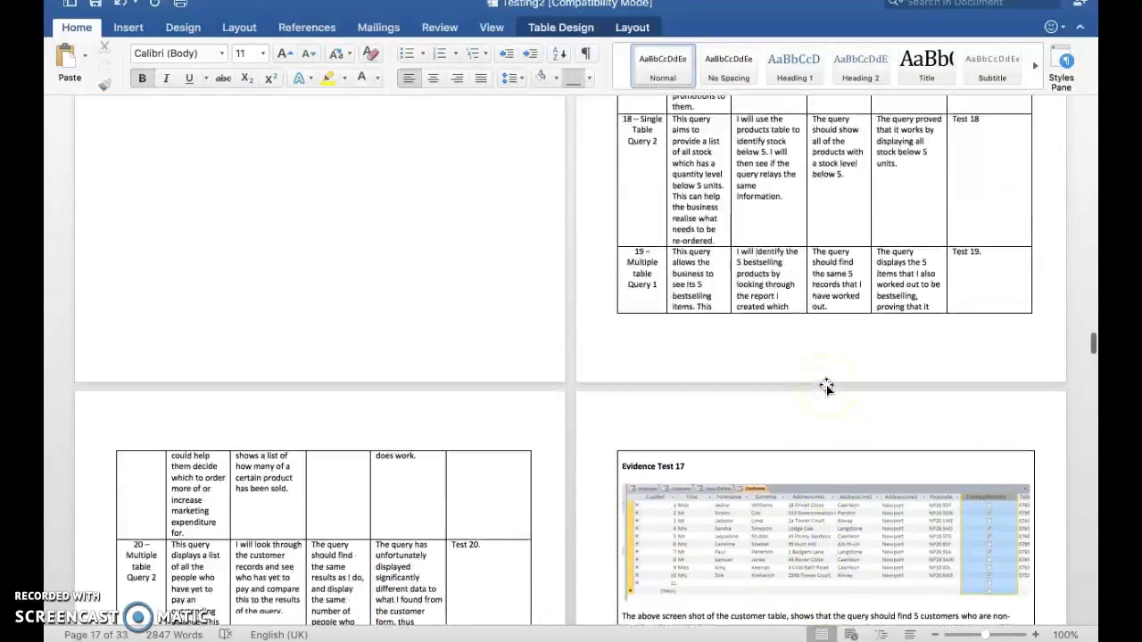
Review the Test all Six Queries table and Evidence Test 17 alongside the earlier validation rule tests with incorrect data.
scroll(825, 387, down, 14)
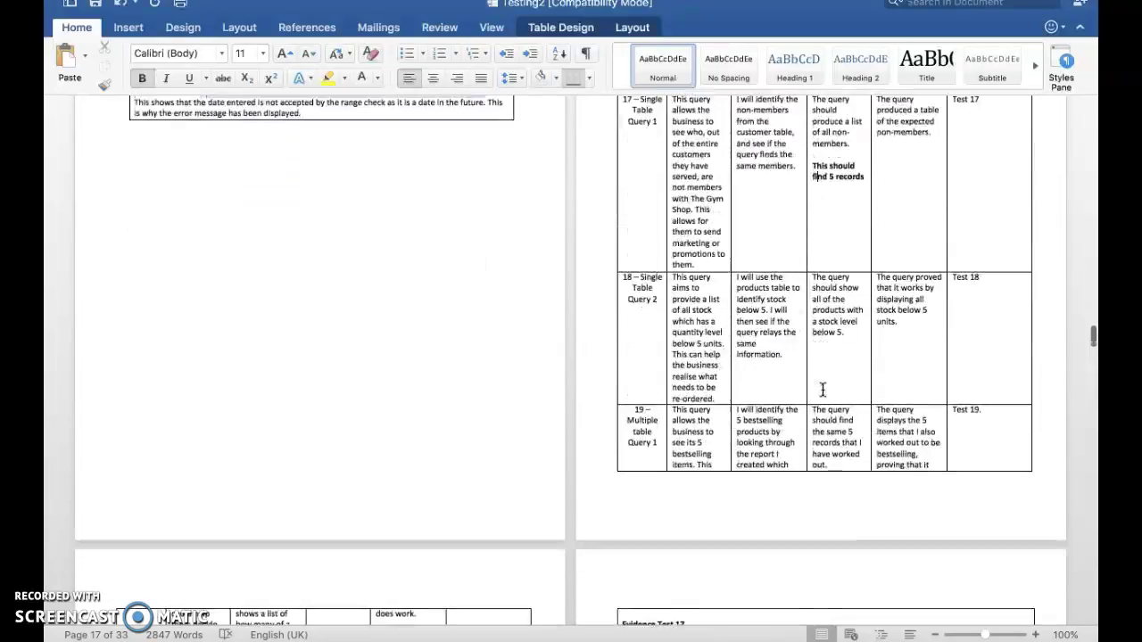
scroll(824, 392, down, 1)
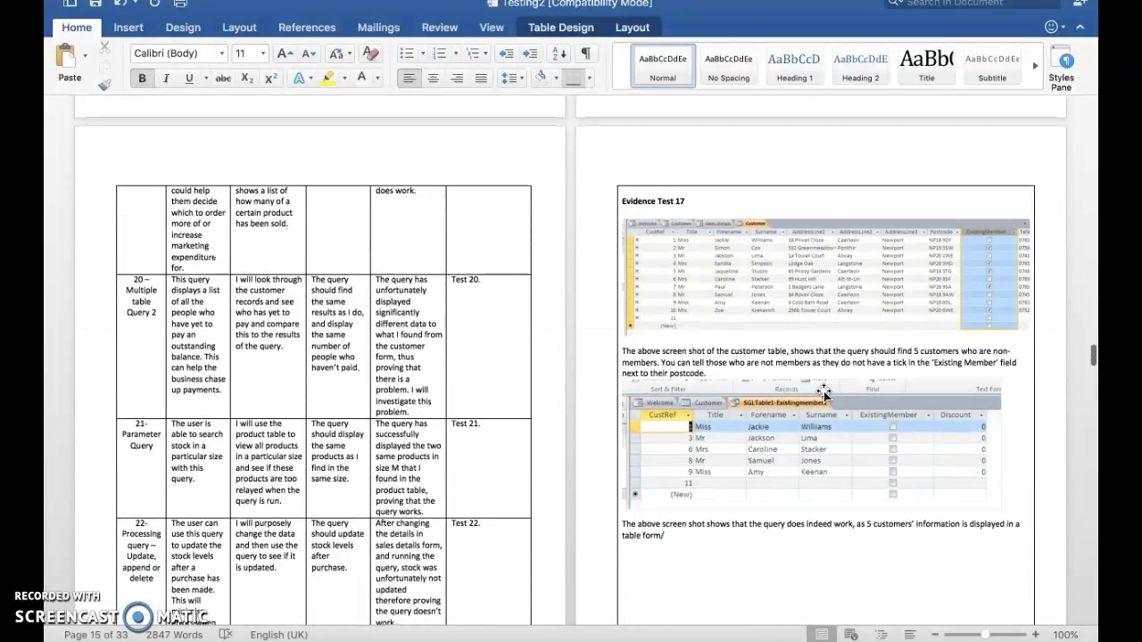
scroll(822, 389, down, 2)
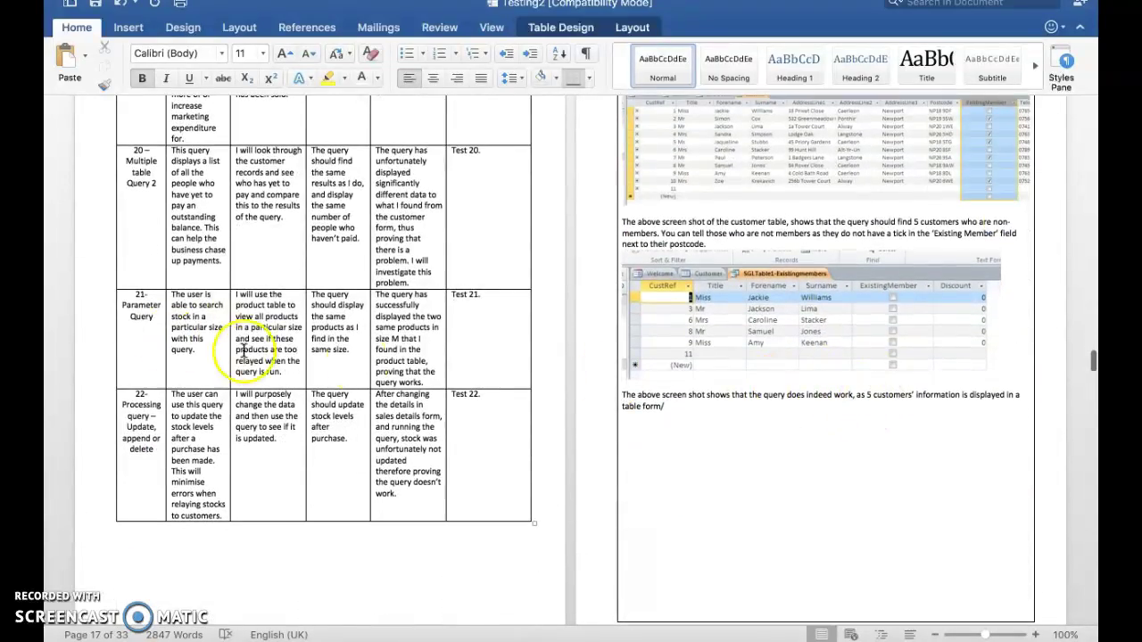
scroll(393, 353, up, 15)
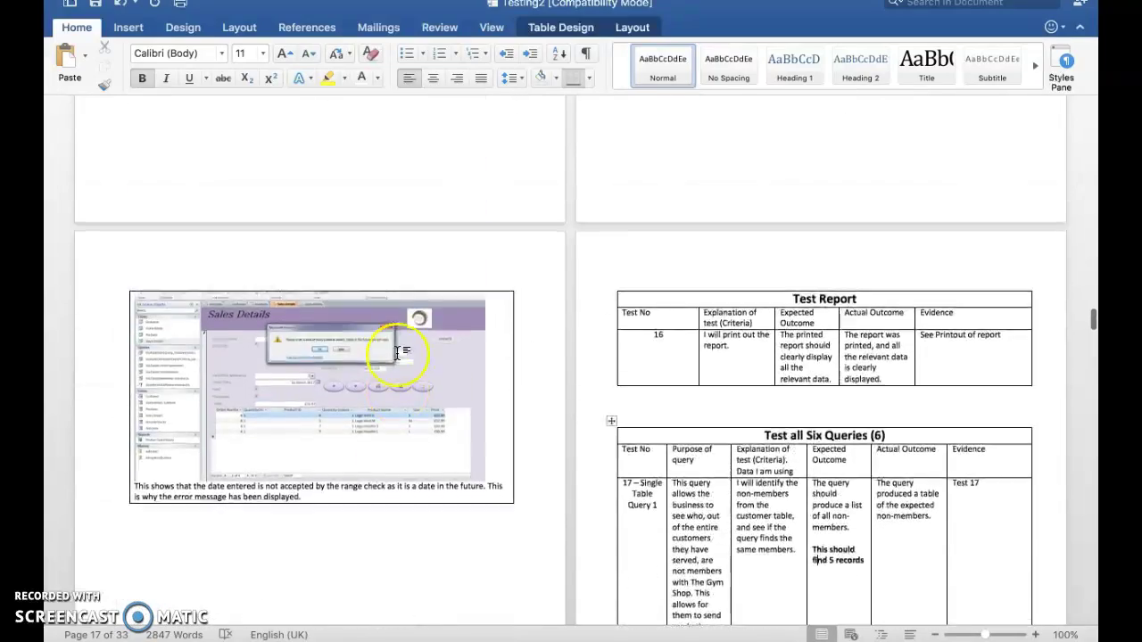
scroll(398, 352, up, 20)
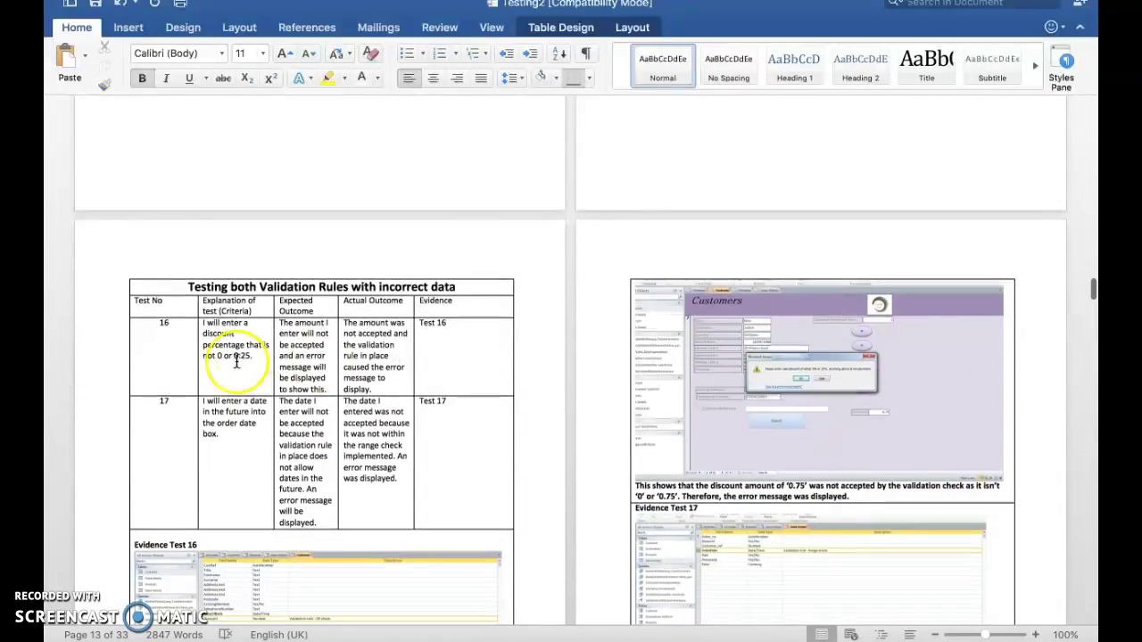
scroll(546, 418, down, 15)
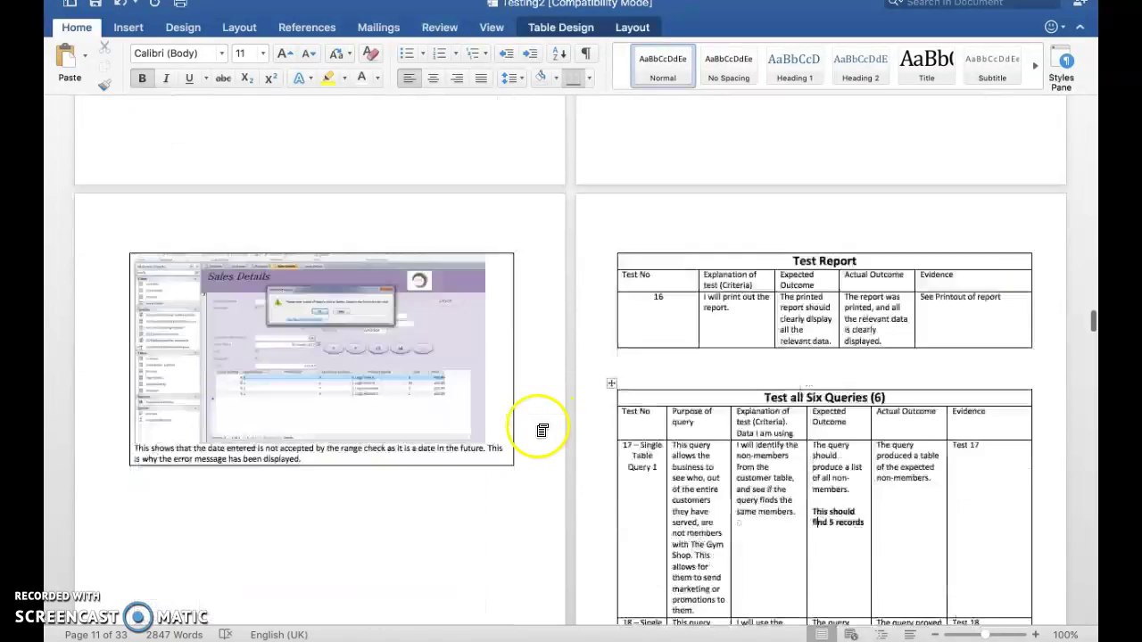
scroll(537, 424, down, 1)
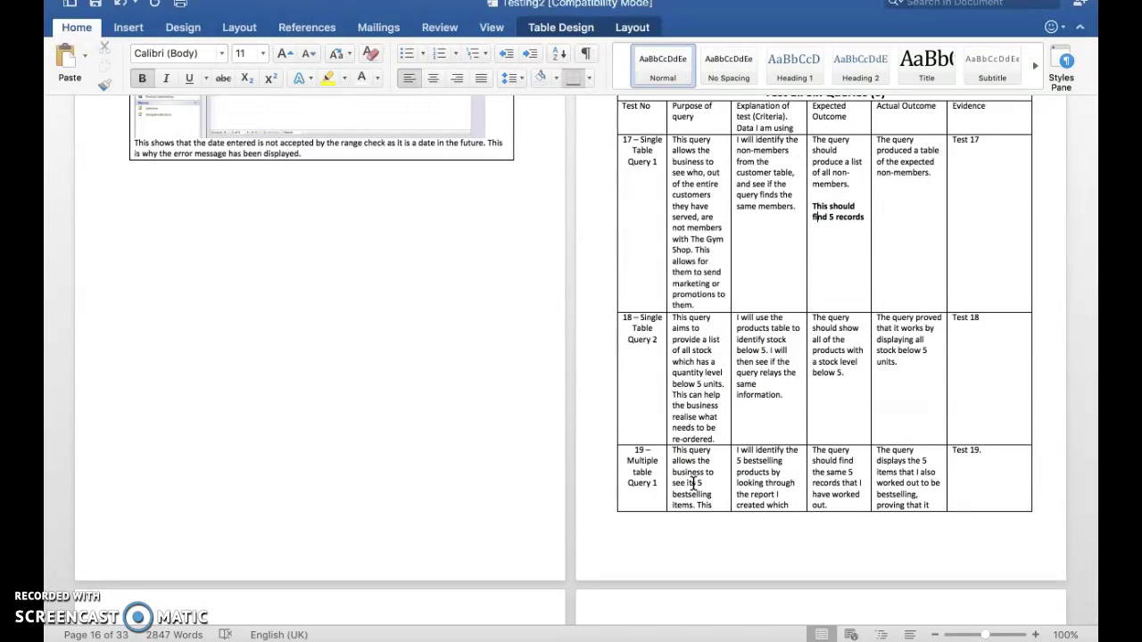
click(486, 321)
click(599, 388)
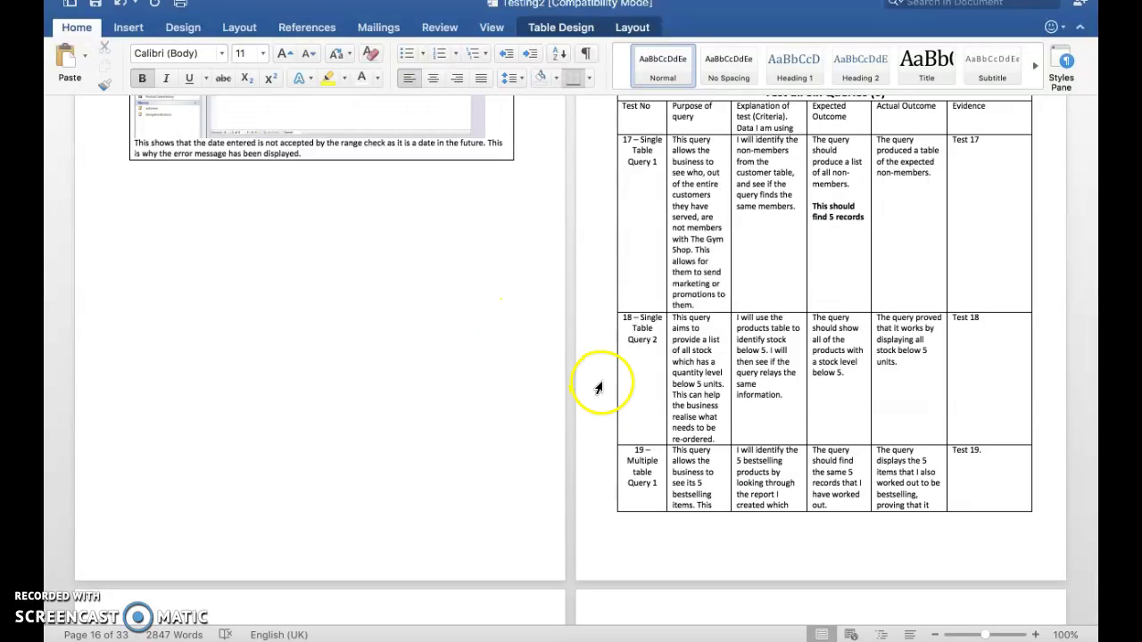